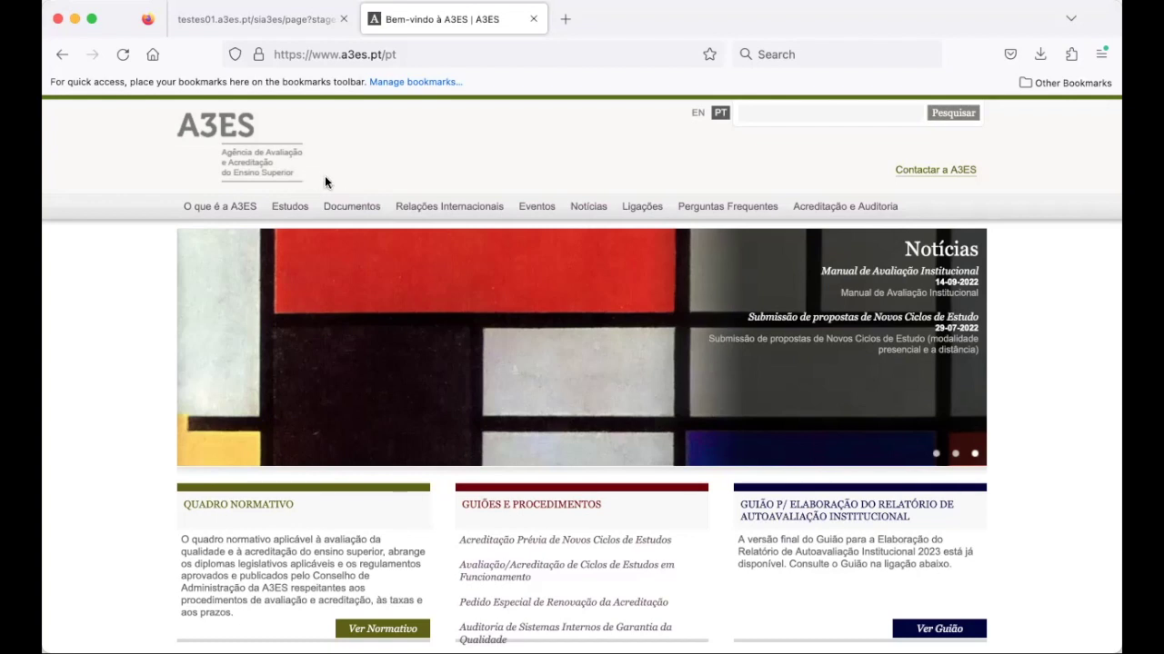
# Open the NCE 22 link to the new Sistema de Informação A3ES from the website's Acreditação e Auditoria section
pyautogui.click(850, 215)
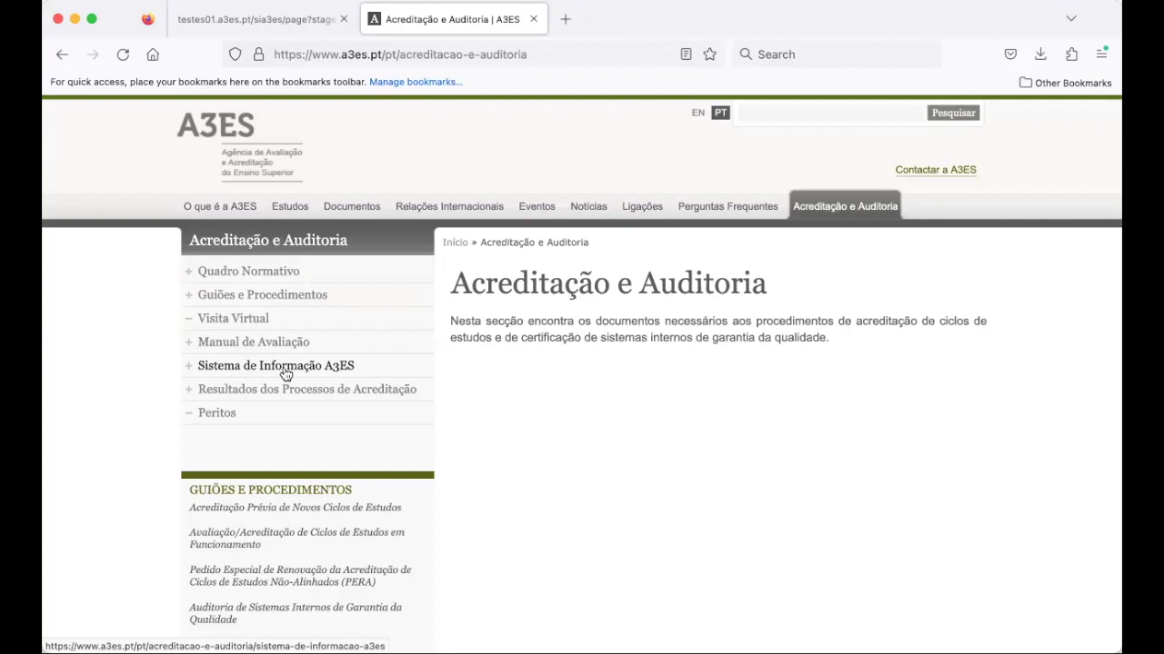
pyautogui.click(287, 373)
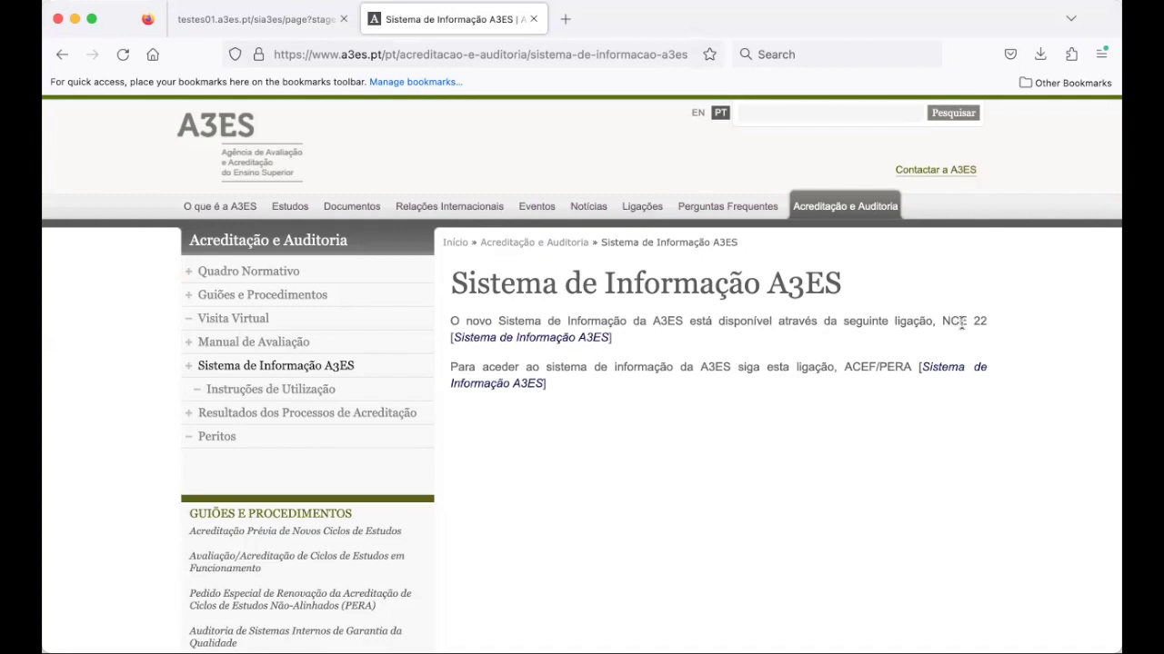
pyautogui.click(488, 338)
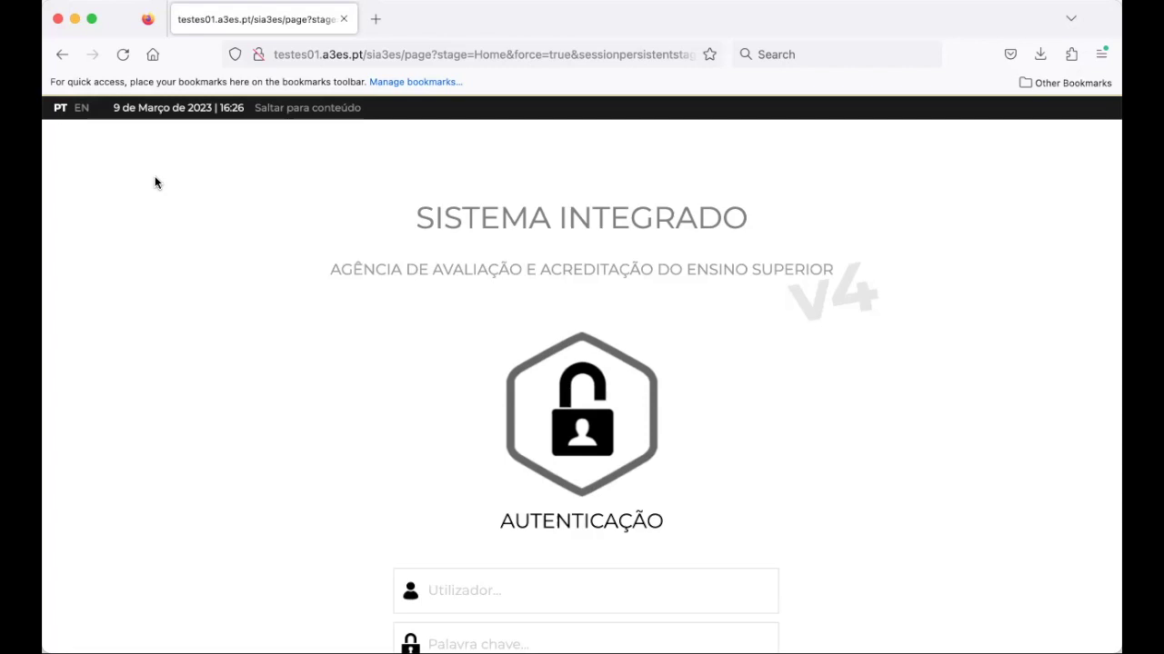
# Switch the authentication page to English and open the password recovery option
pyautogui.click(81, 109)
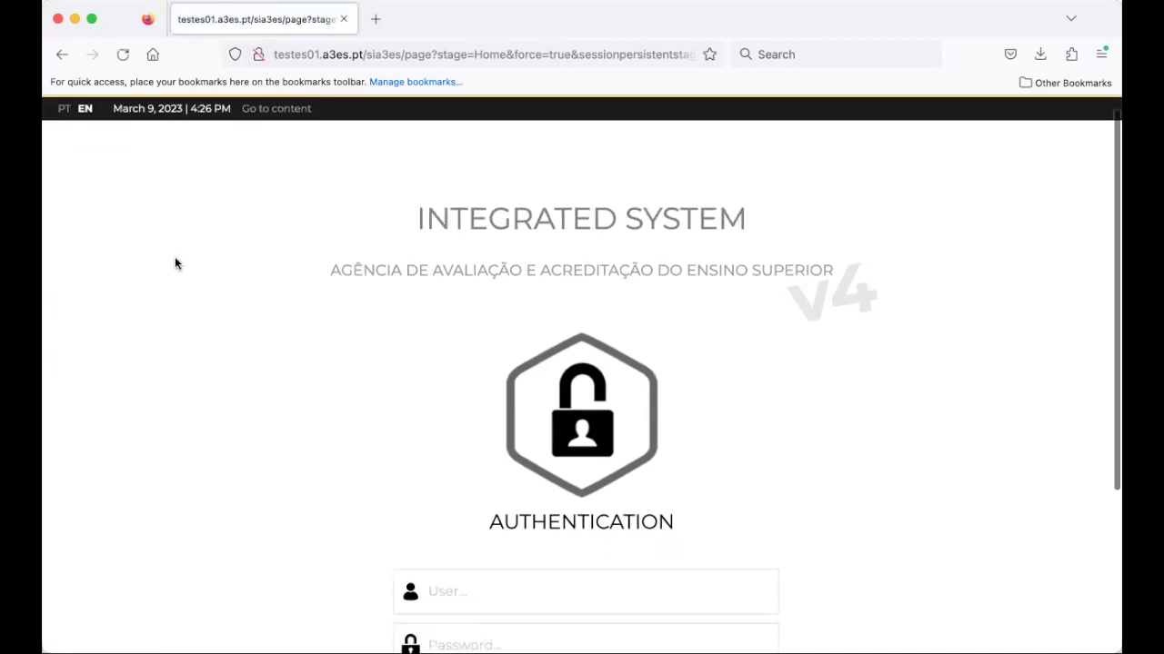
pyautogui.scroll(-3, 419, 402)
pyautogui.scroll(-1, 419, 408)
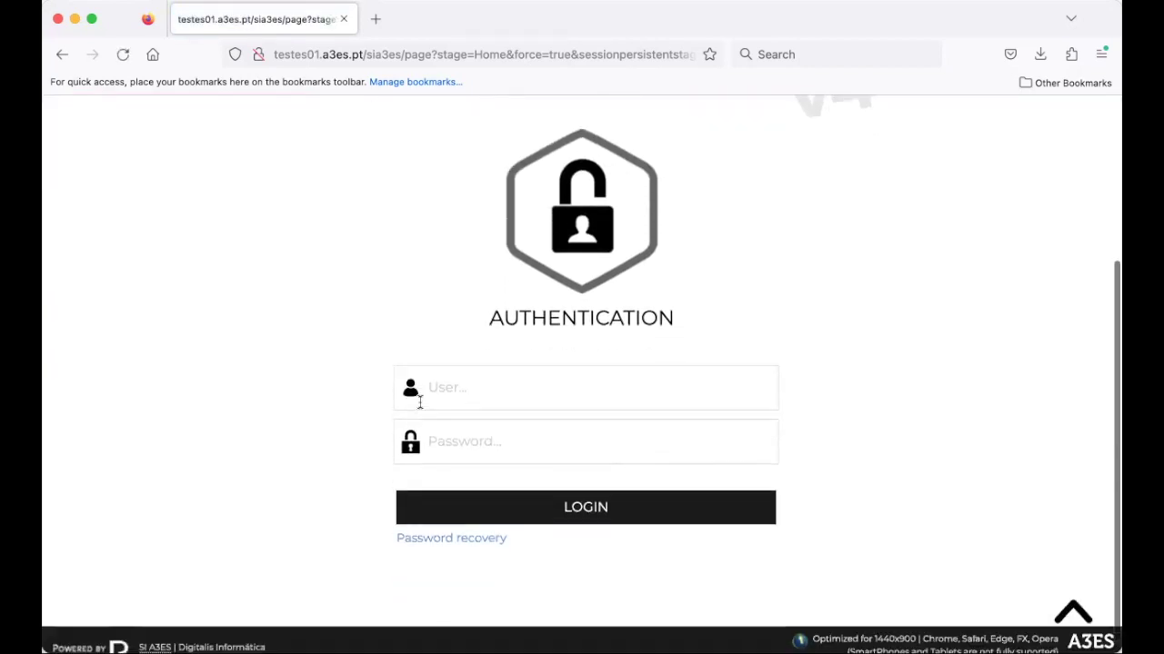
pyautogui.scroll(1, 410, 408)
pyautogui.scroll(-1, 413, 455)
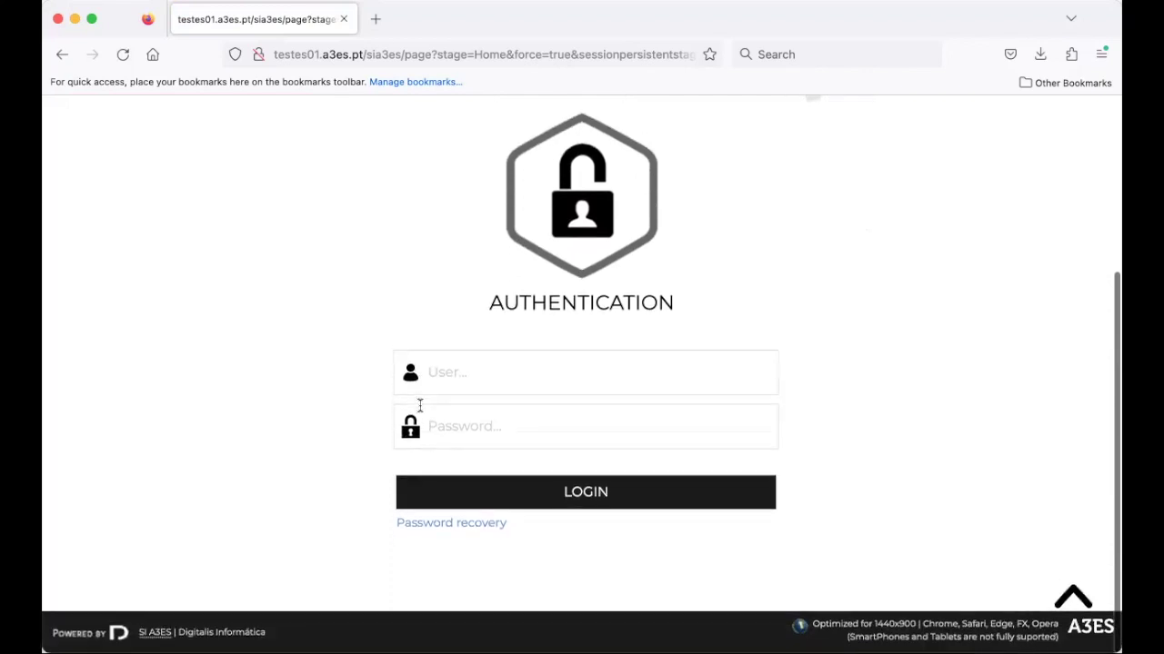
pyautogui.click(460, 529)
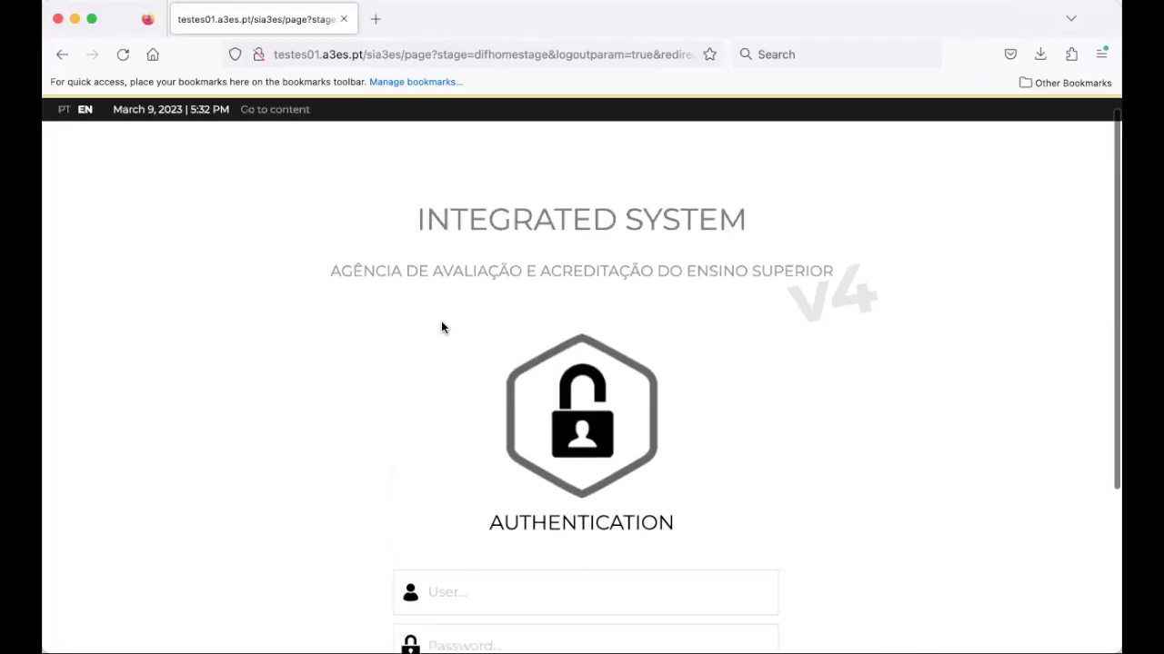
pyautogui.scroll(-2, 500, 390)
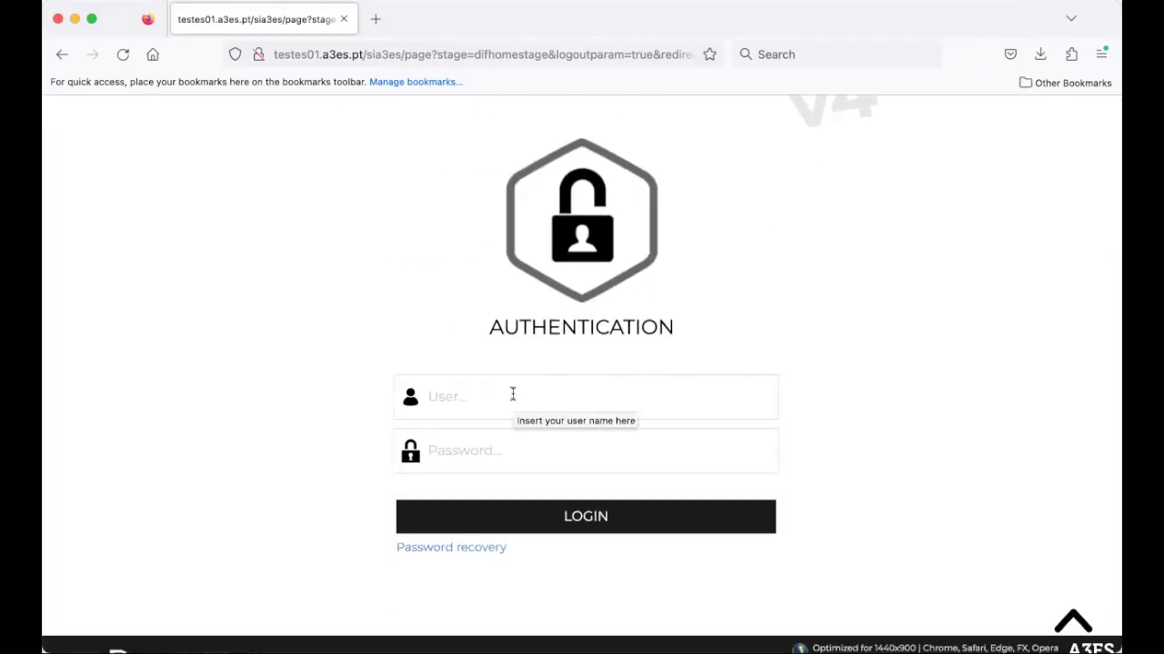
pyautogui.scroll(3, 512, 394)
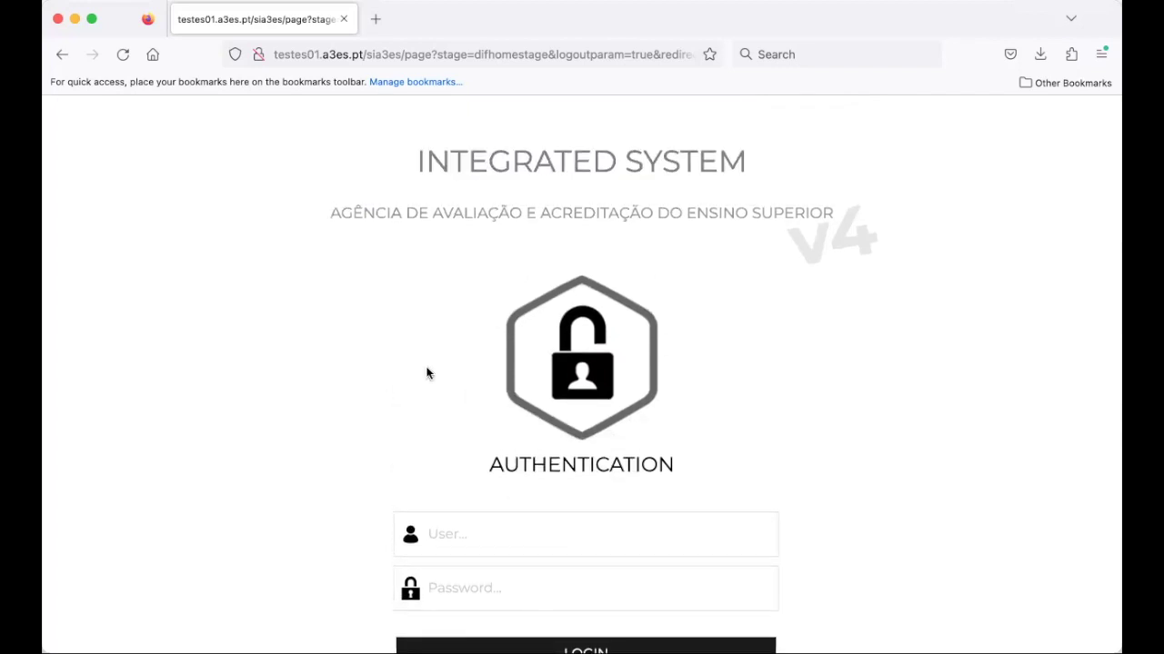
pyautogui.scroll(-3, 427, 373)
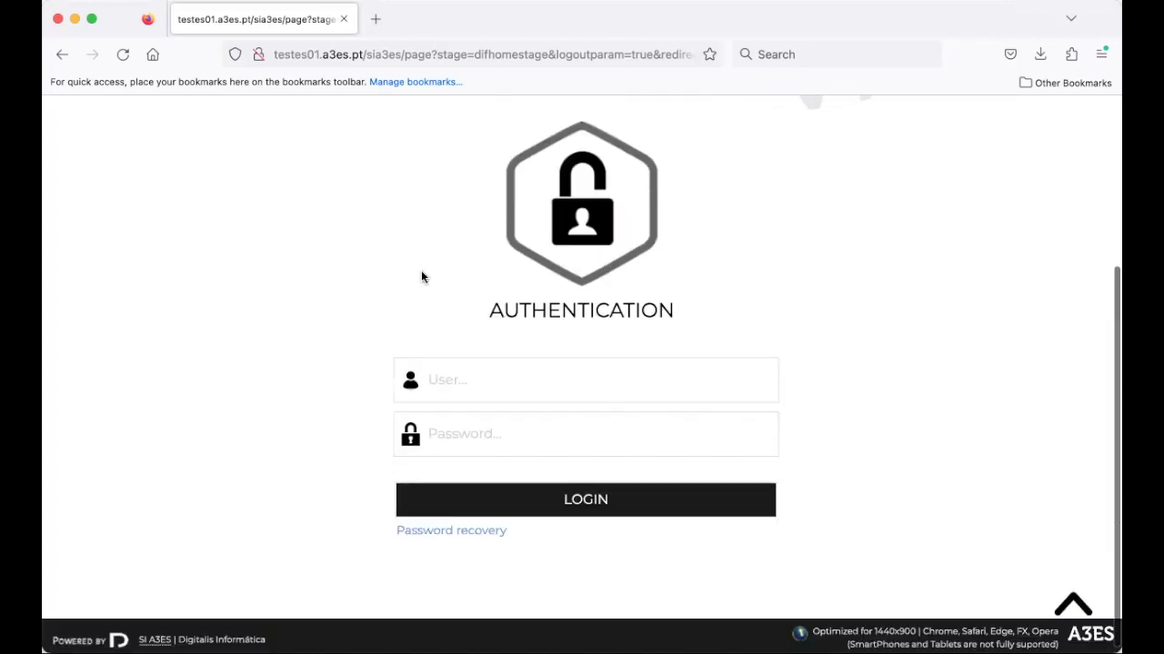
pyautogui.scroll(5, 421, 269)
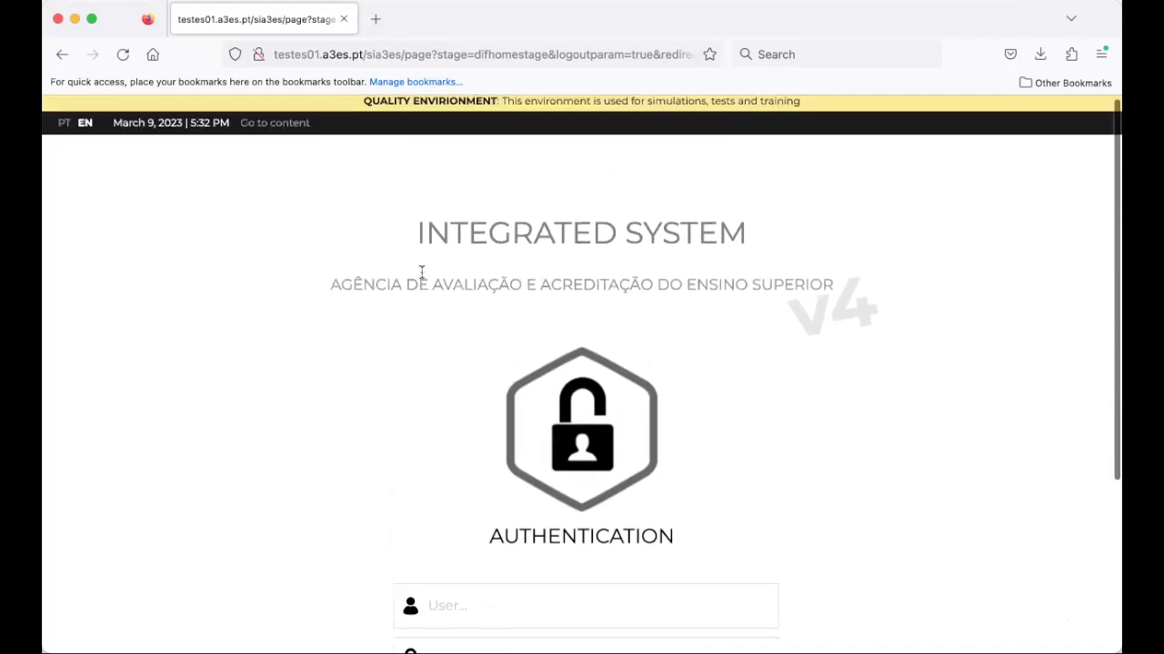
pyautogui.scroll(-3, 421, 271)
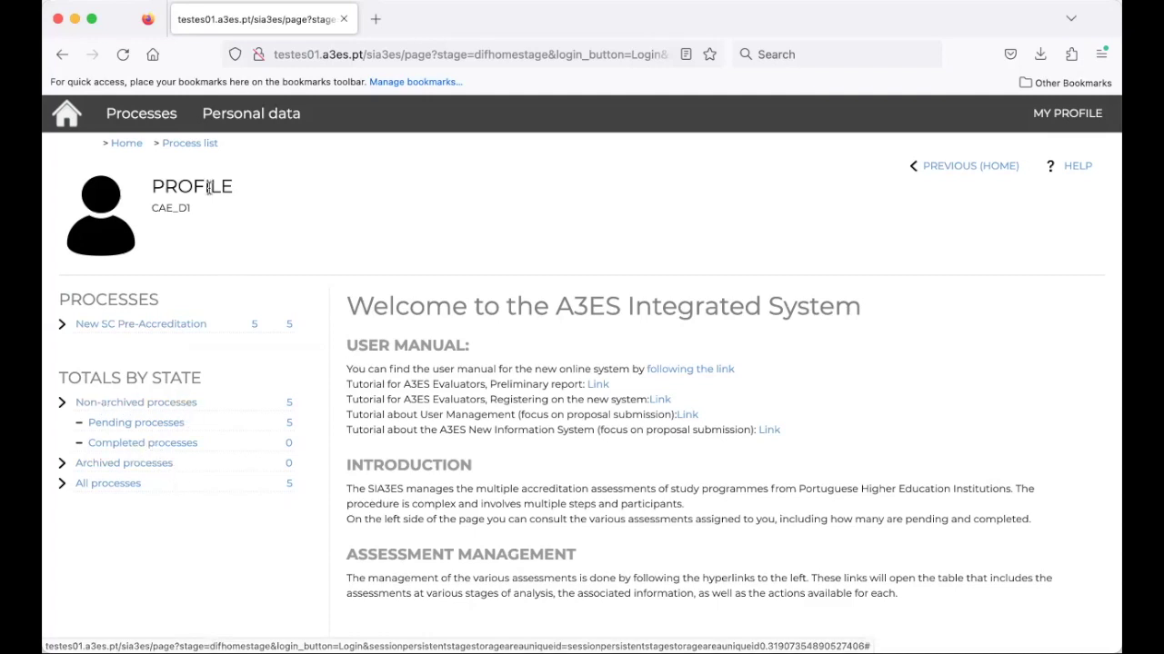
# Open the process list and look over the accreditation processes in it
pyautogui.click(143, 121)
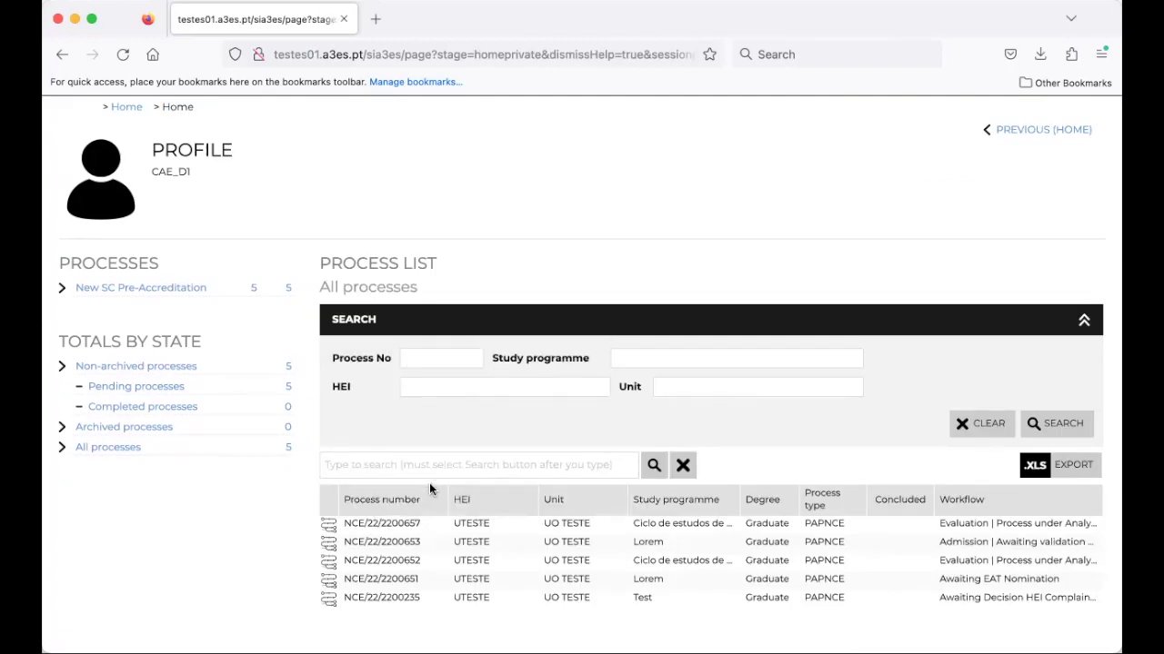
pyautogui.scroll(-1, 430, 489)
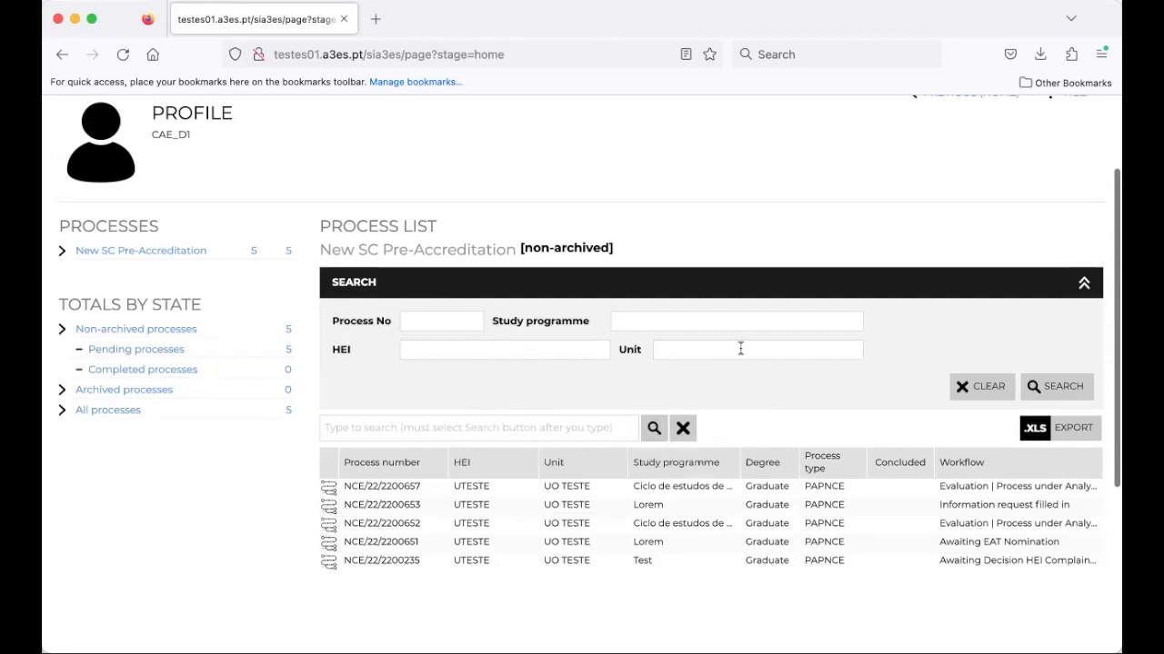
pyautogui.scroll(-1, 316, 463)
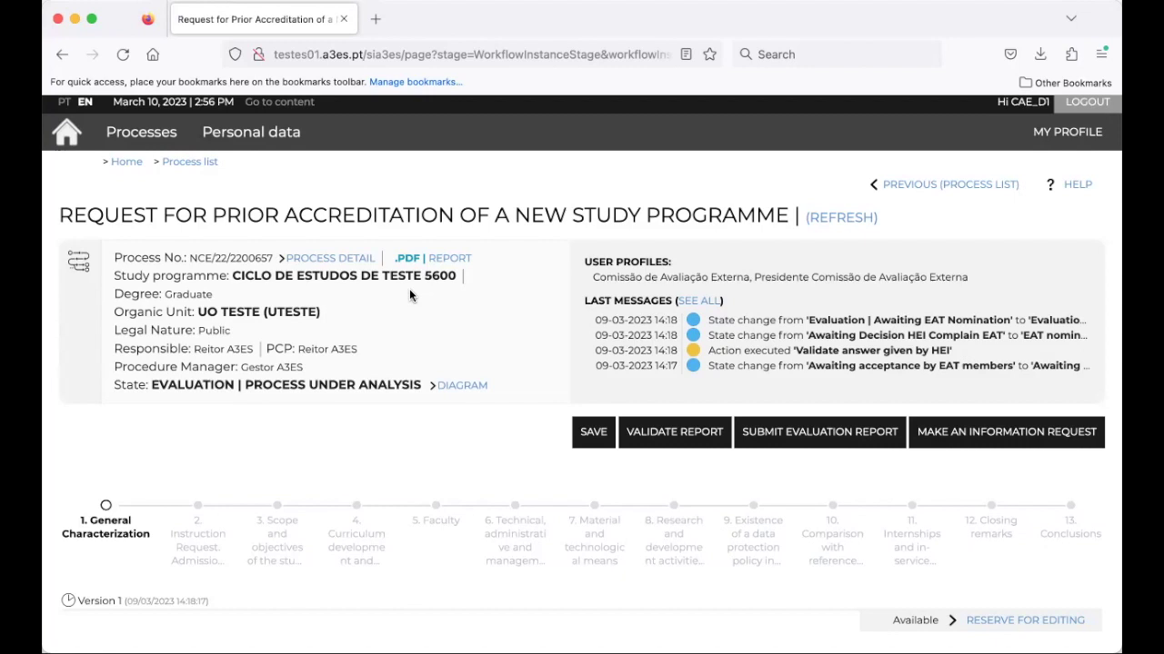
# Examine the procedure manager and the user profiles in the summary of the prior accreditation request
pyautogui.moveTo(241, 367); pyautogui.dragTo(303, 367)
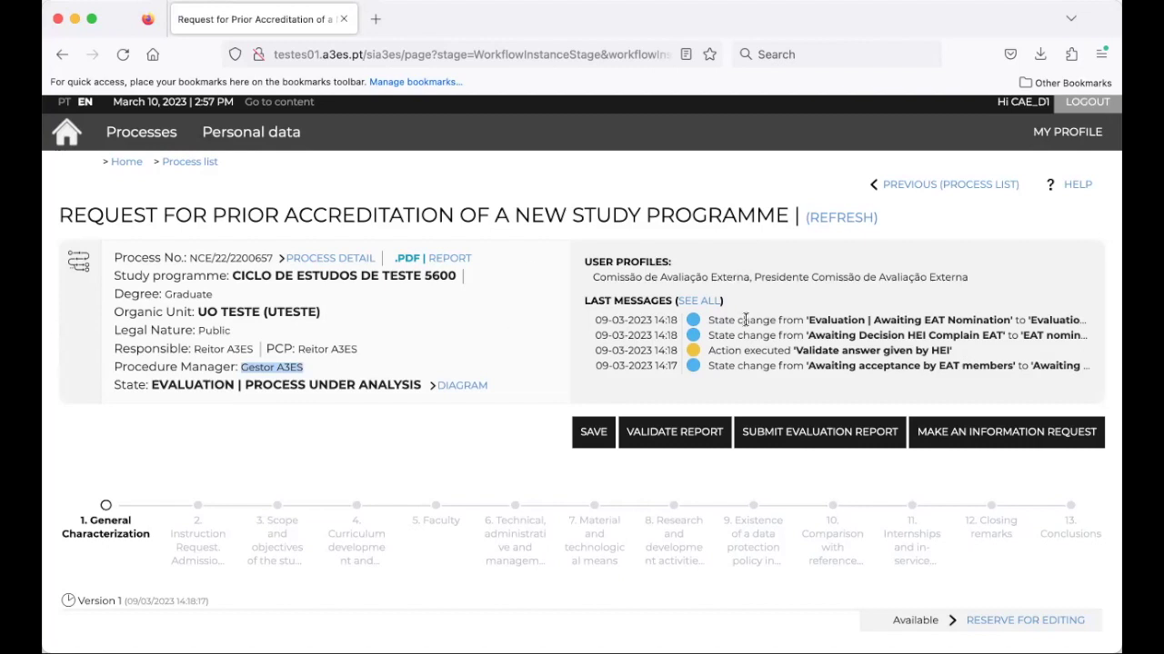
pyautogui.click(591, 279)
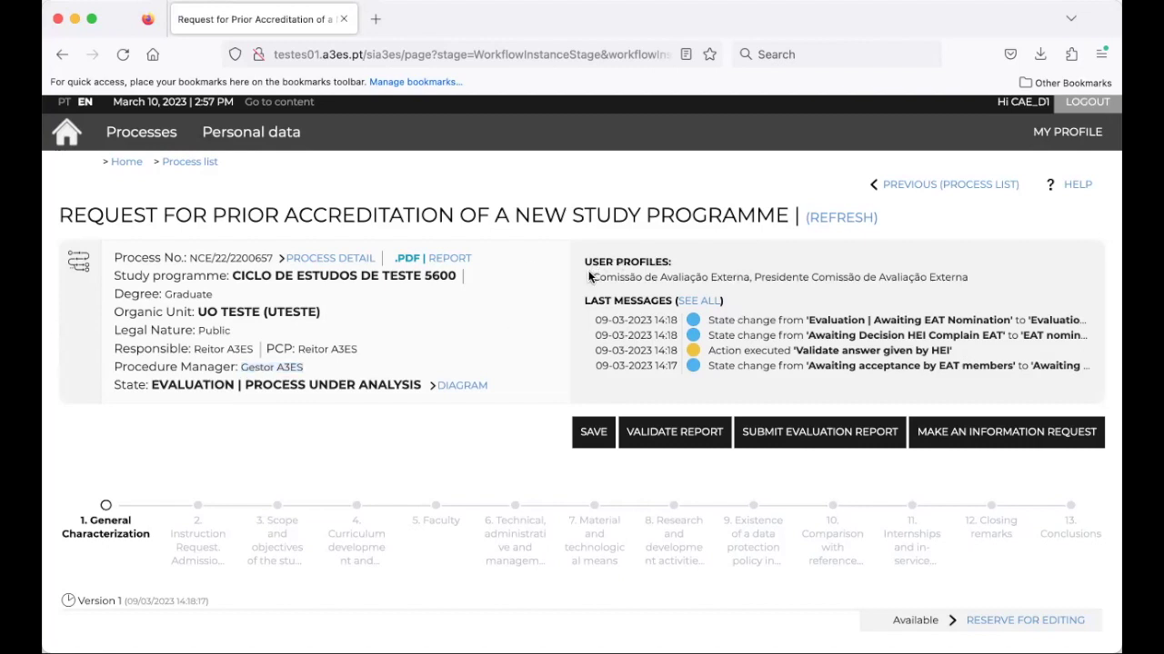
pyautogui.moveTo(591, 280); pyautogui.dragTo(759, 274)
pyautogui.click(967, 282)
pyautogui.click(785, 296)
# Open the full message history of the accreditation request, read through its entries and close it
pyautogui.click(697, 309)
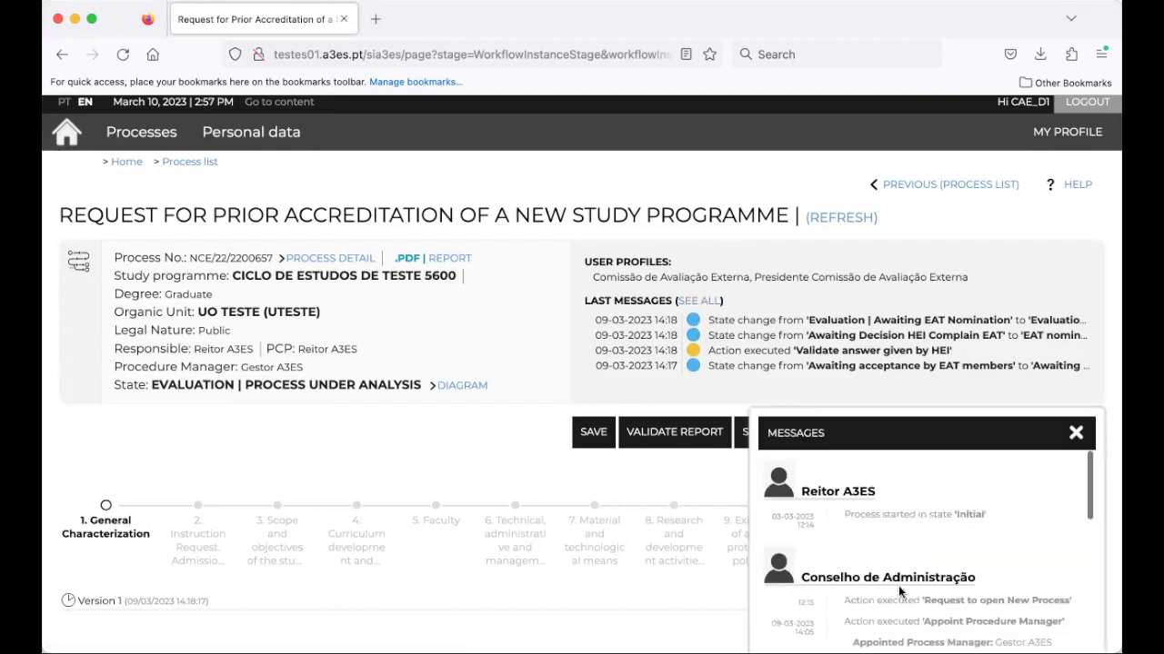
pyautogui.scroll(-2, 908, 592)
pyautogui.scroll(-5, 908, 592)
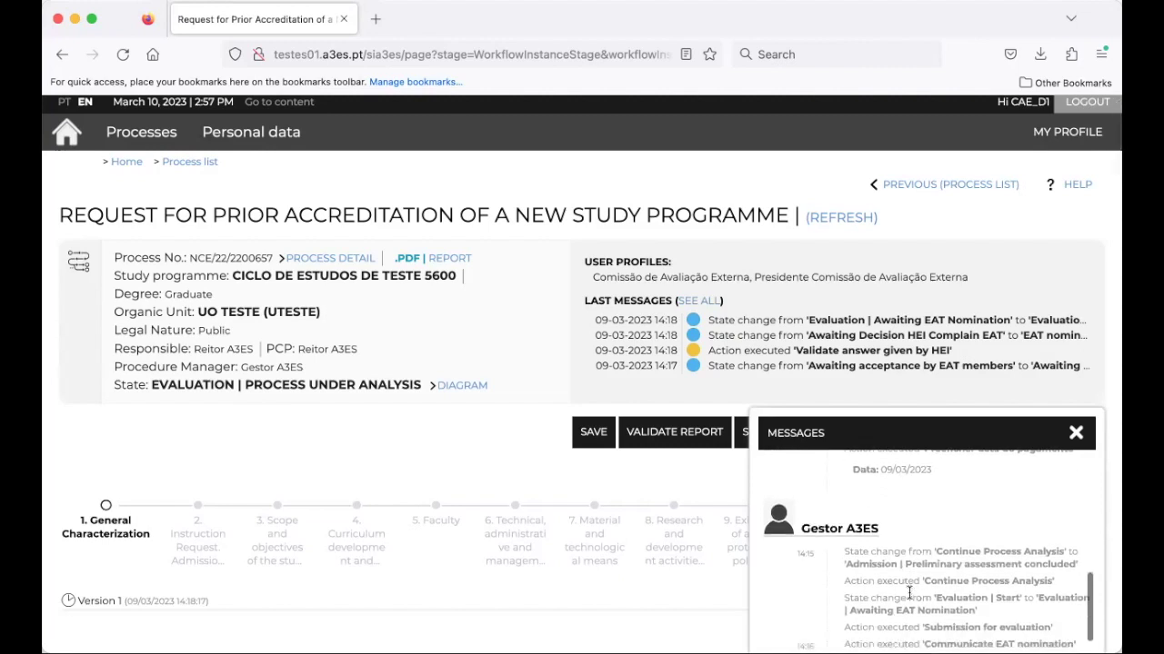
pyautogui.scroll(8, 908, 592)
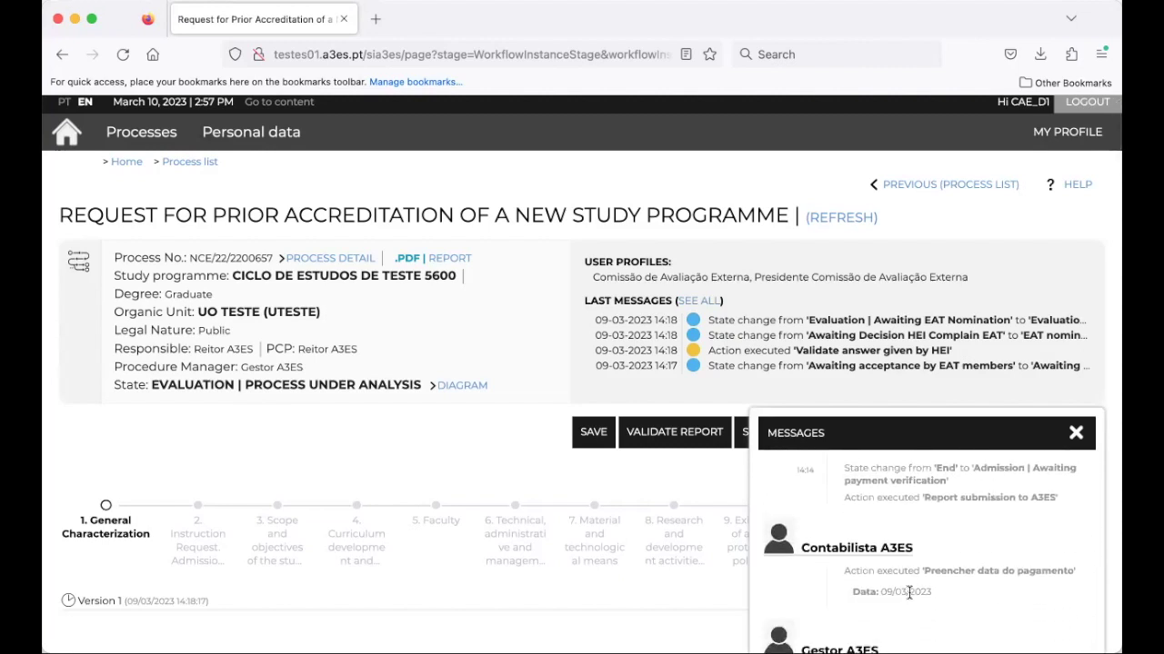
pyautogui.scroll(-3, 908, 592)
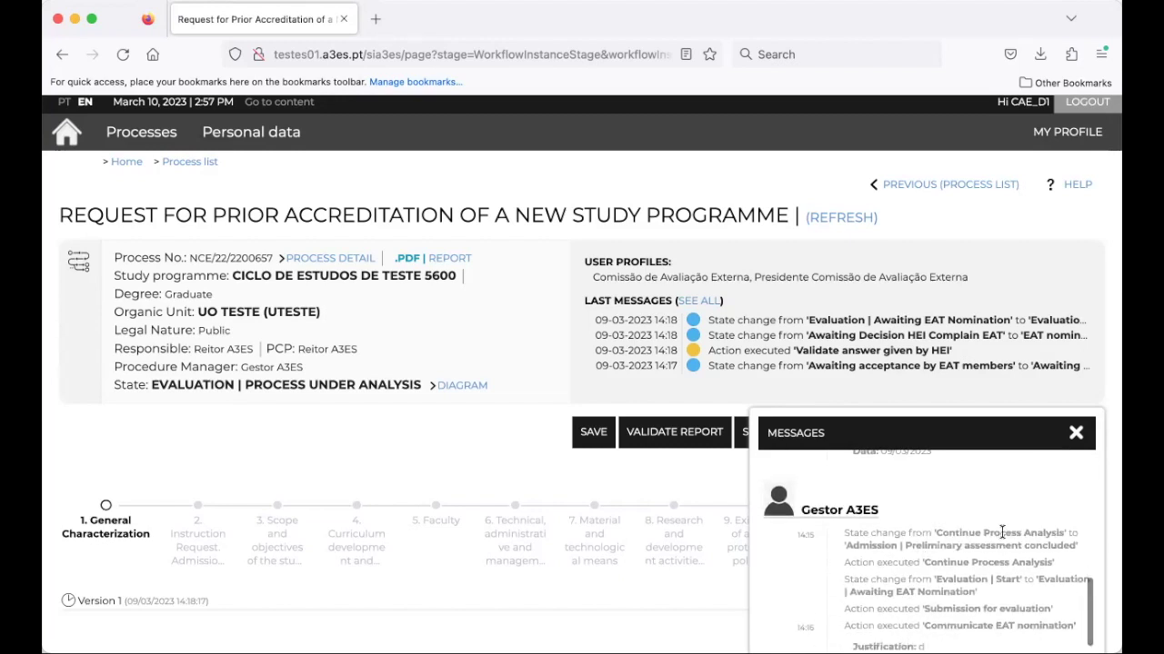
pyautogui.click(1077, 432)
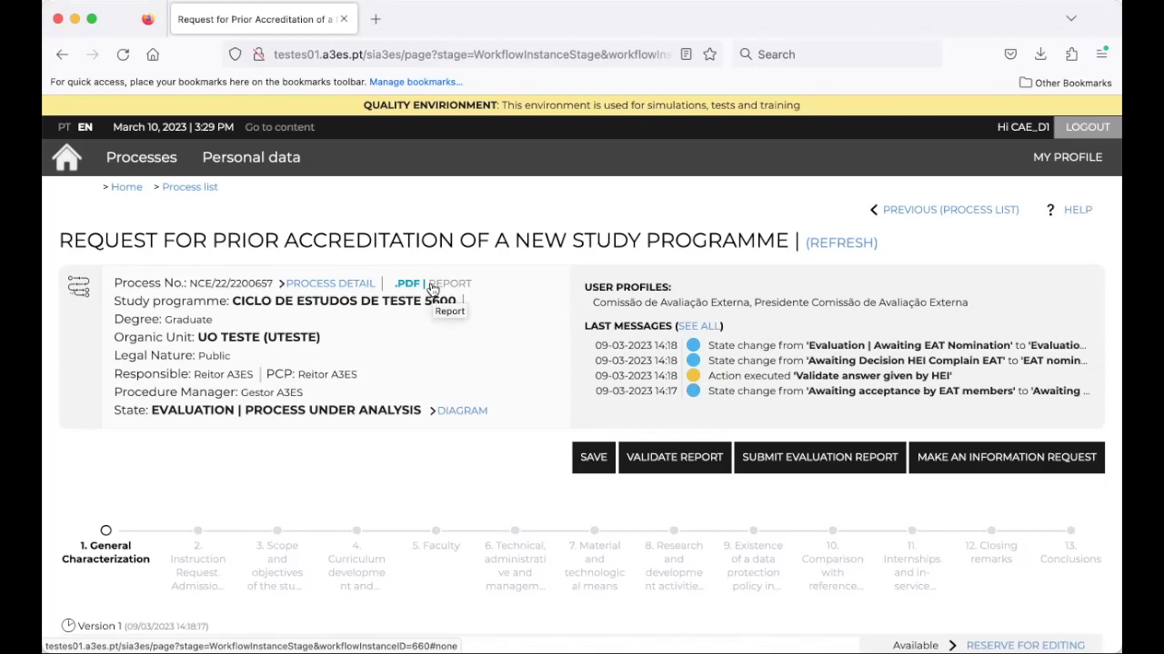
# Open the process detail of Ciclo de estudos de teste 5600 and look through its section list
pyautogui.click(335, 286)
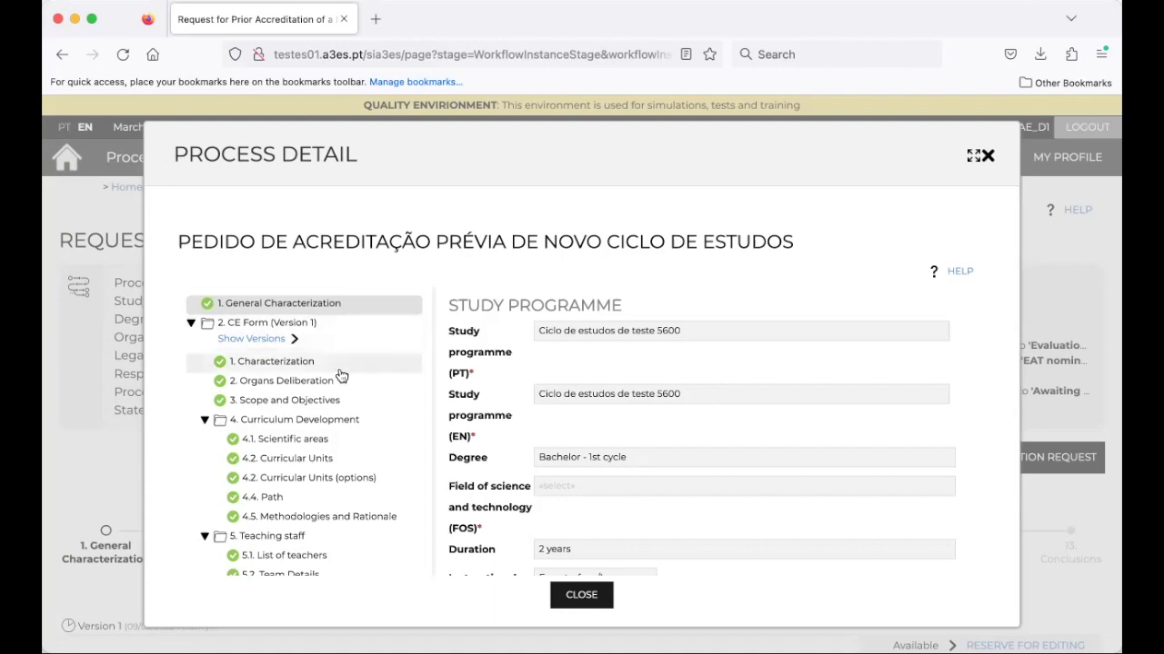
pyautogui.scroll(-2, 338, 375)
pyautogui.scroll(-3, 327, 374)
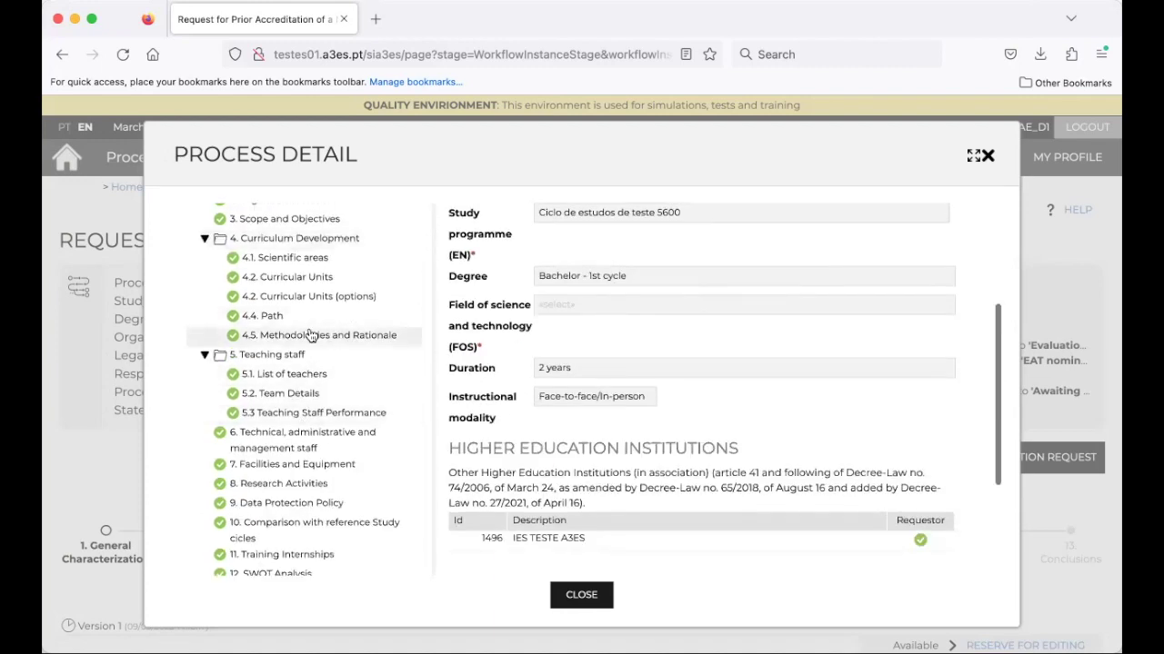
pyautogui.scroll(3, 312, 334)
pyautogui.scroll(-4, 276, 452)
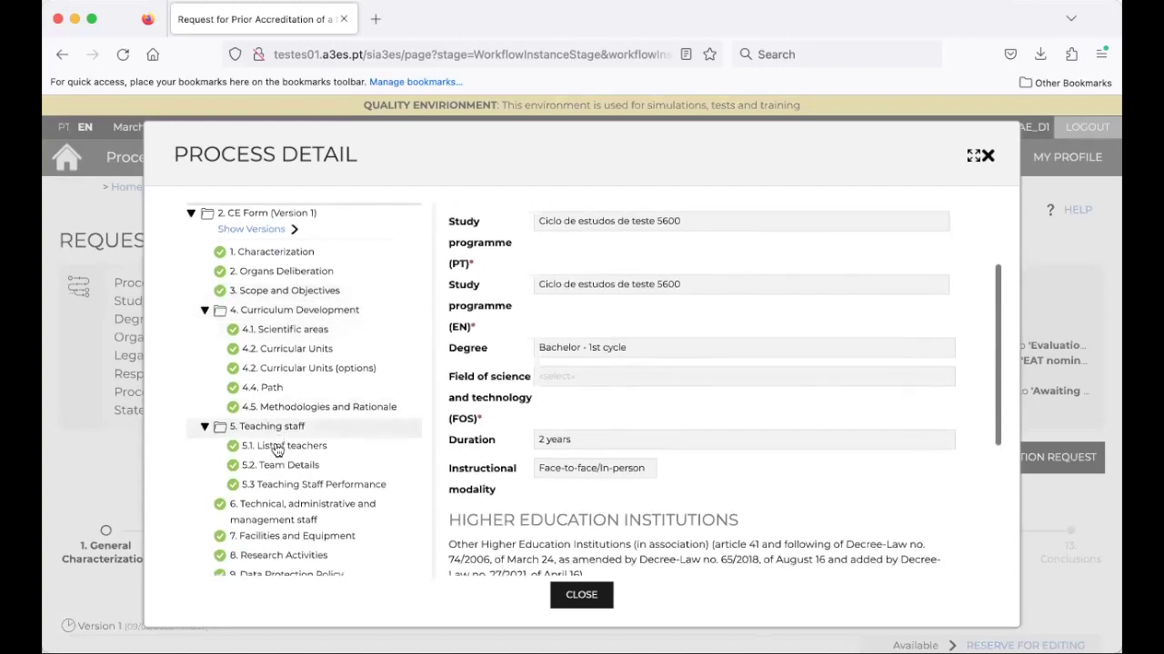
pyautogui.scroll(2, 275, 452)
pyautogui.scroll(-4, 275, 452)
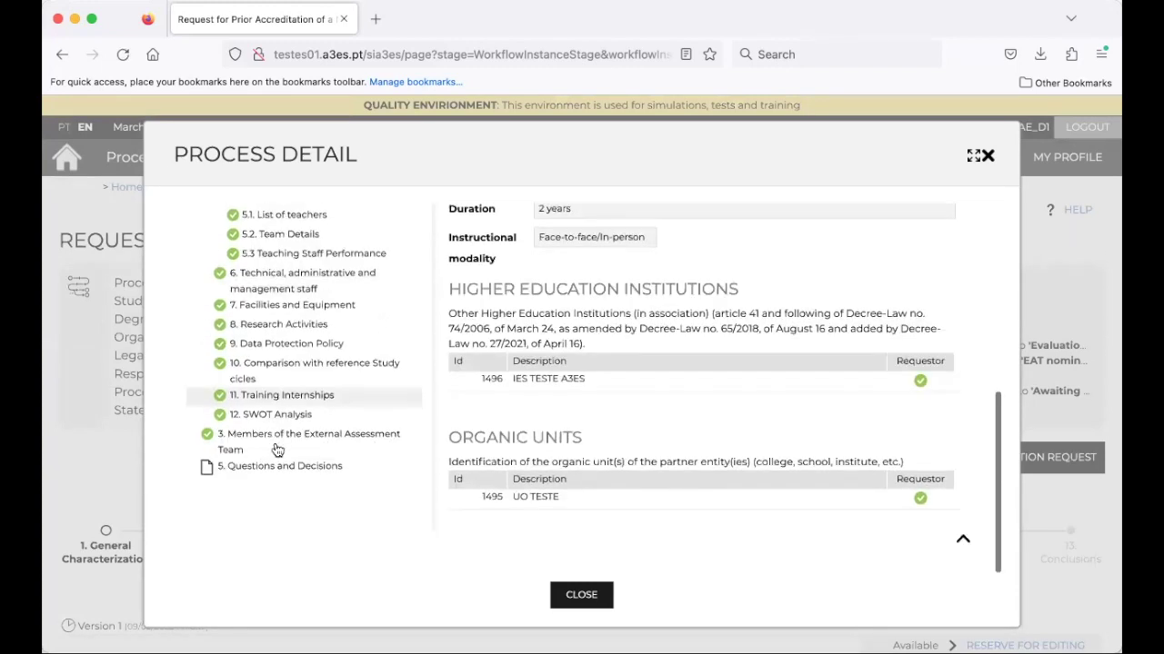
# View the Methodologies and Rationale section and the Scope and Objectives section of the CE Form
pyautogui.click(273, 322)
pyautogui.click(282, 252)
pyautogui.scroll(5, 286, 263)
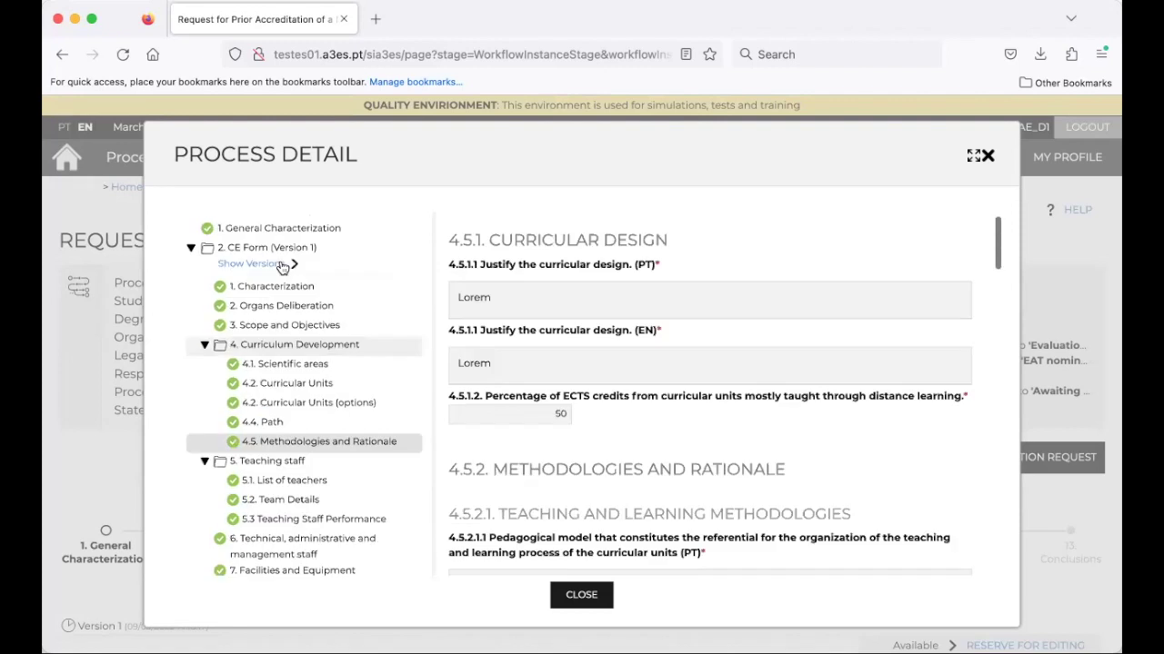
pyautogui.click(282, 400)
pyautogui.scroll(-4, 289, 477)
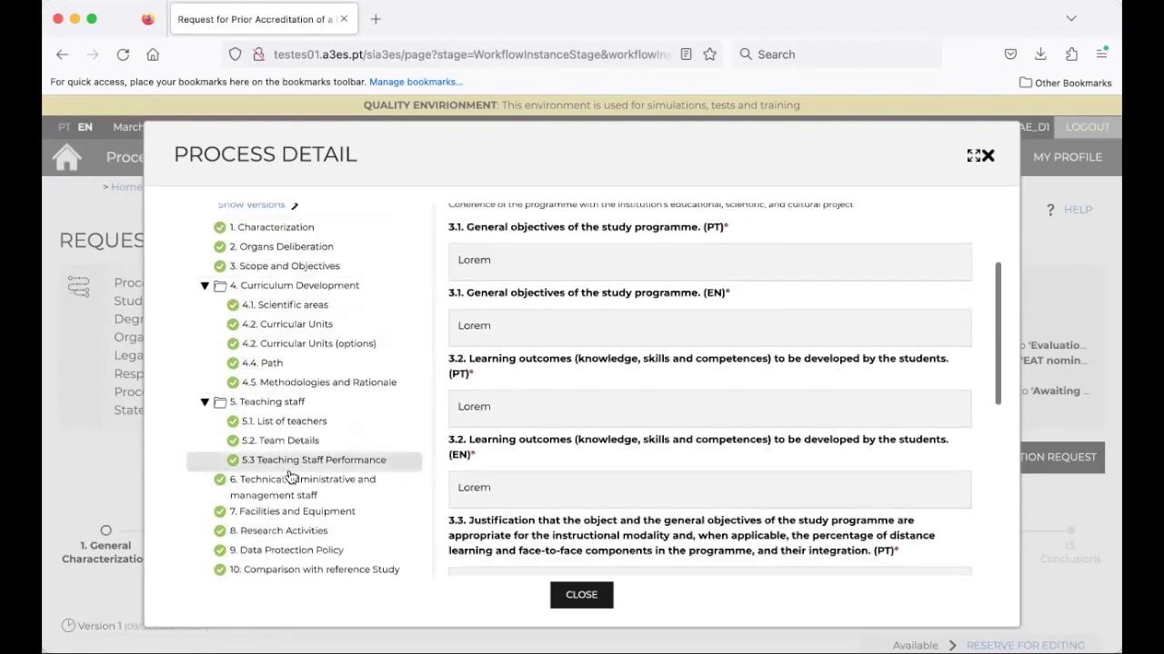
# View the Data Protection Policy section and the Curricular Units section of the CE Form
pyautogui.click(291, 444)
pyautogui.scroll(-1, 287, 463)
pyautogui.click(289, 516)
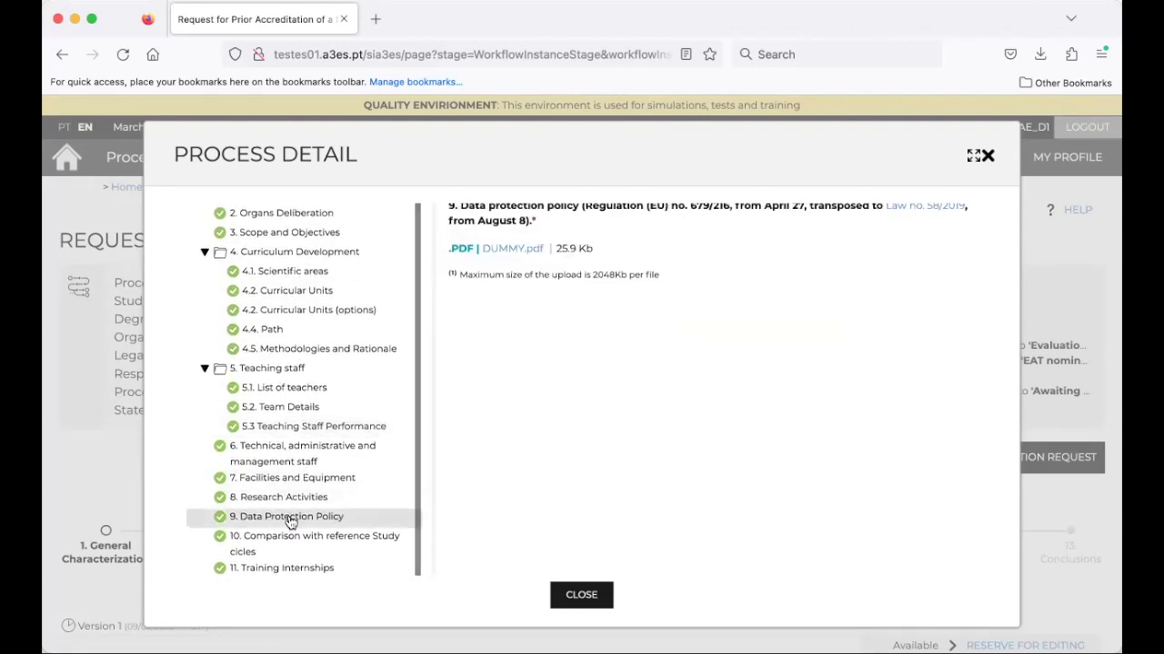
pyautogui.scroll(1, 289, 520)
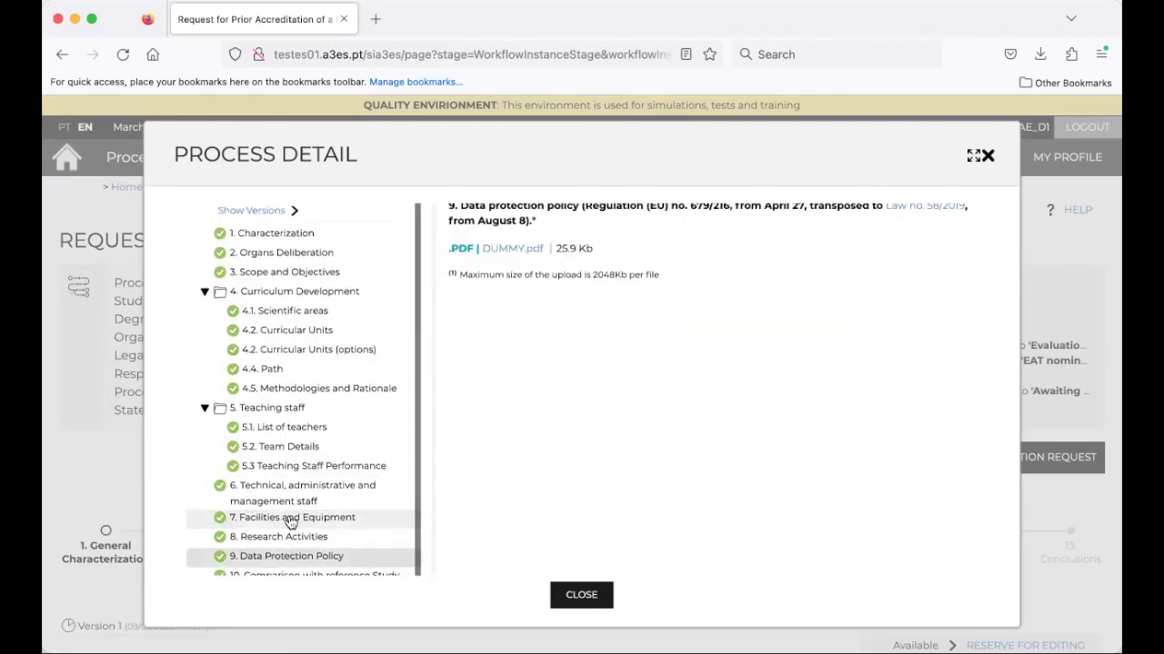
pyautogui.click(281, 335)
pyautogui.scroll(-1, 282, 489)
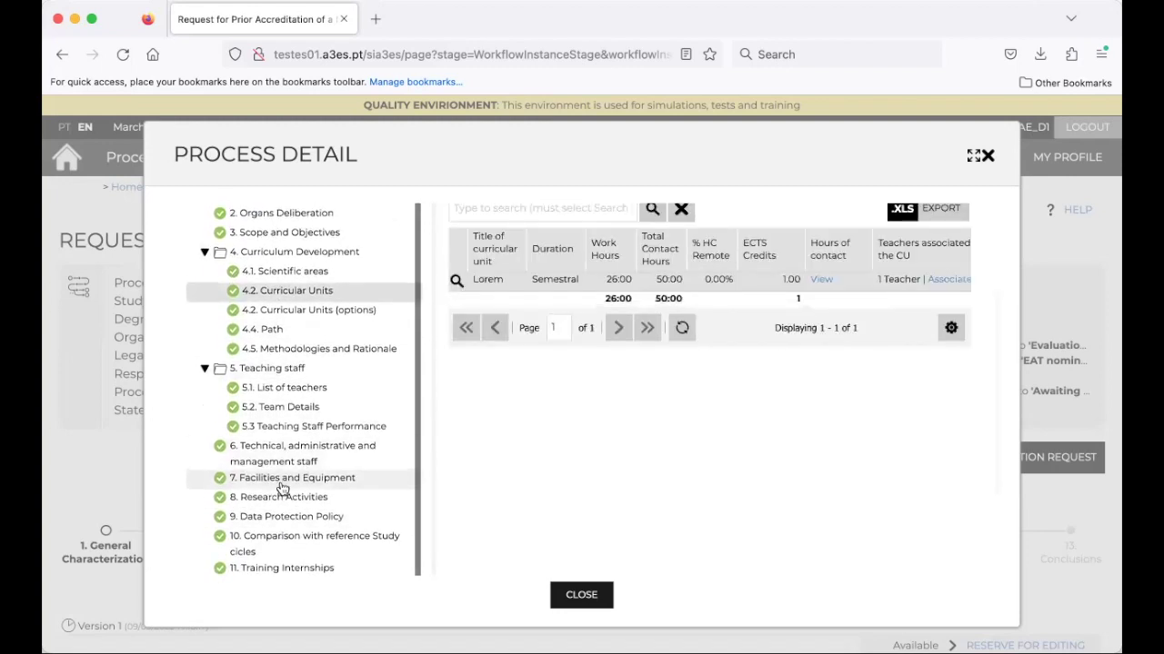
# Look through the remaining sections of the process detail and open Questions and Decisions
pyautogui.scroll(-2, 281, 489)
pyautogui.scroll(-2, 282, 489)
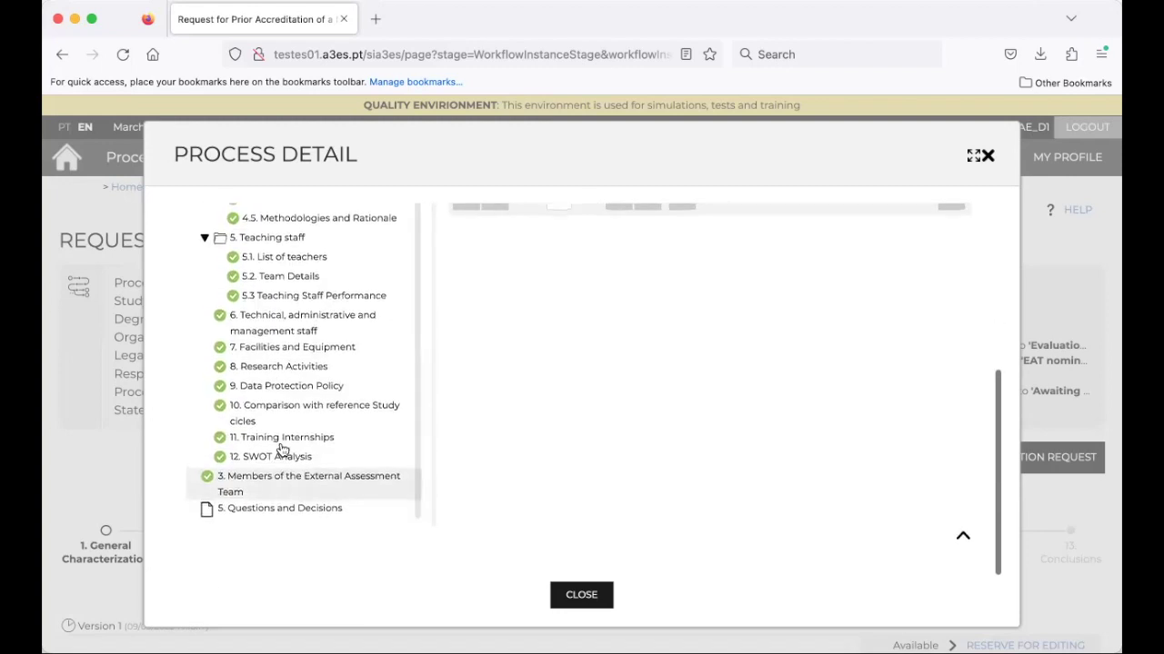
pyautogui.scroll(1, 277, 332)
pyautogui.scroll(3, 289, 334)
pyautogui.scroll(-5, 289, 335)
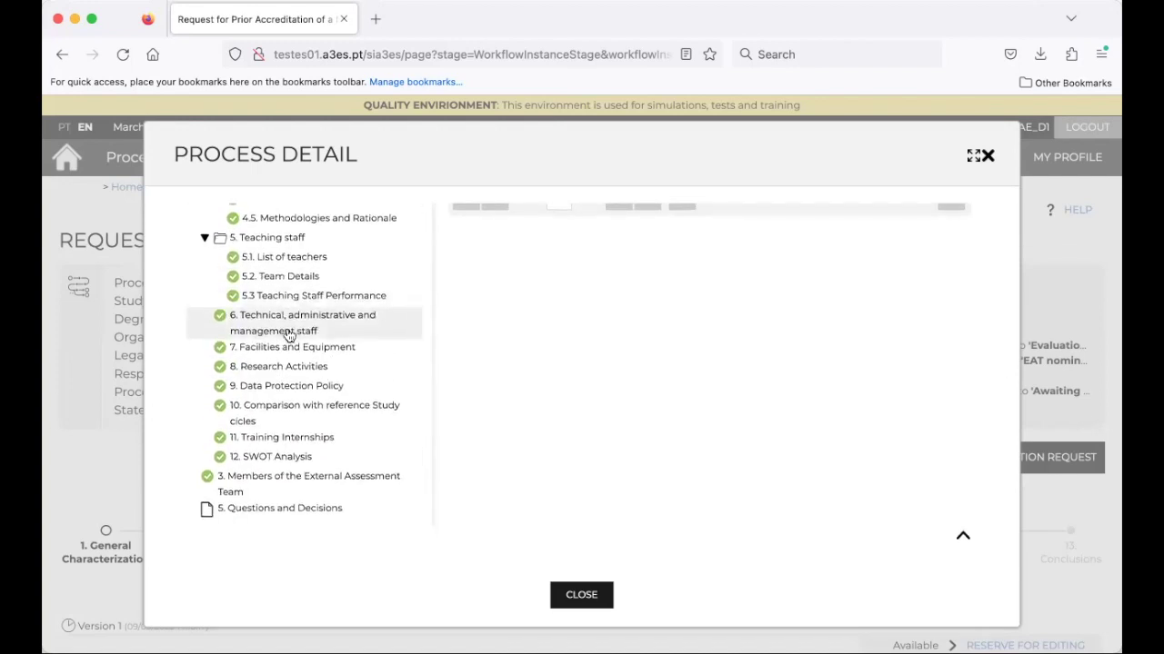
pyautogui.scroll(2, 290, 329)
pyautogui.scroll(-2, 312, 373)
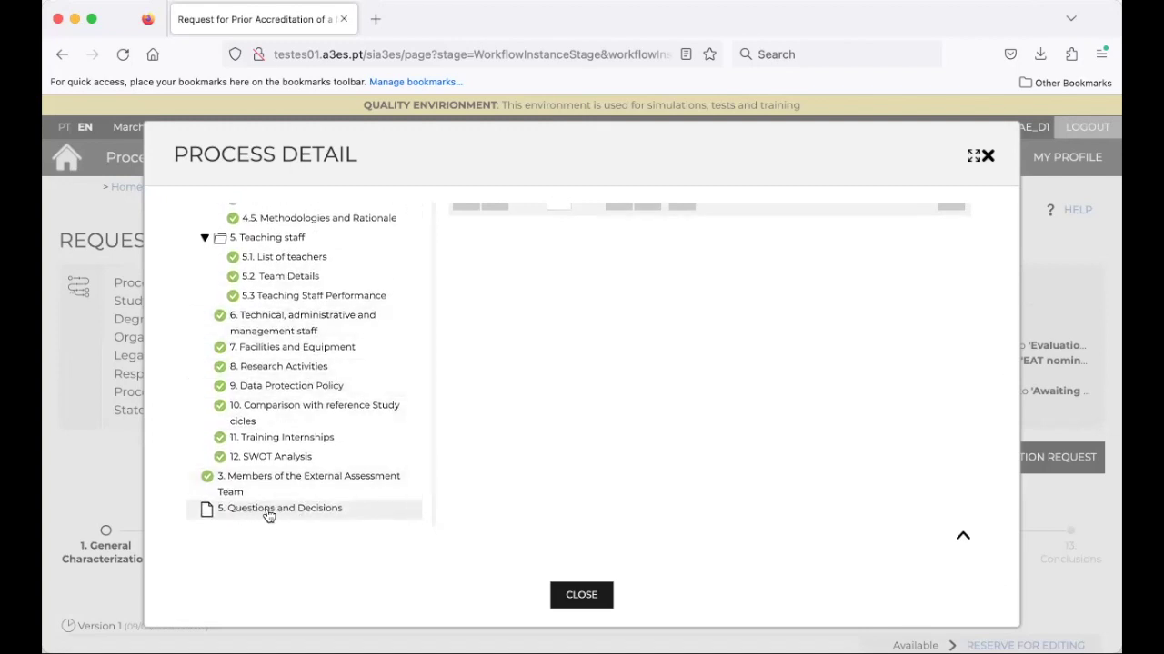
pyautogui.click(277, 516)
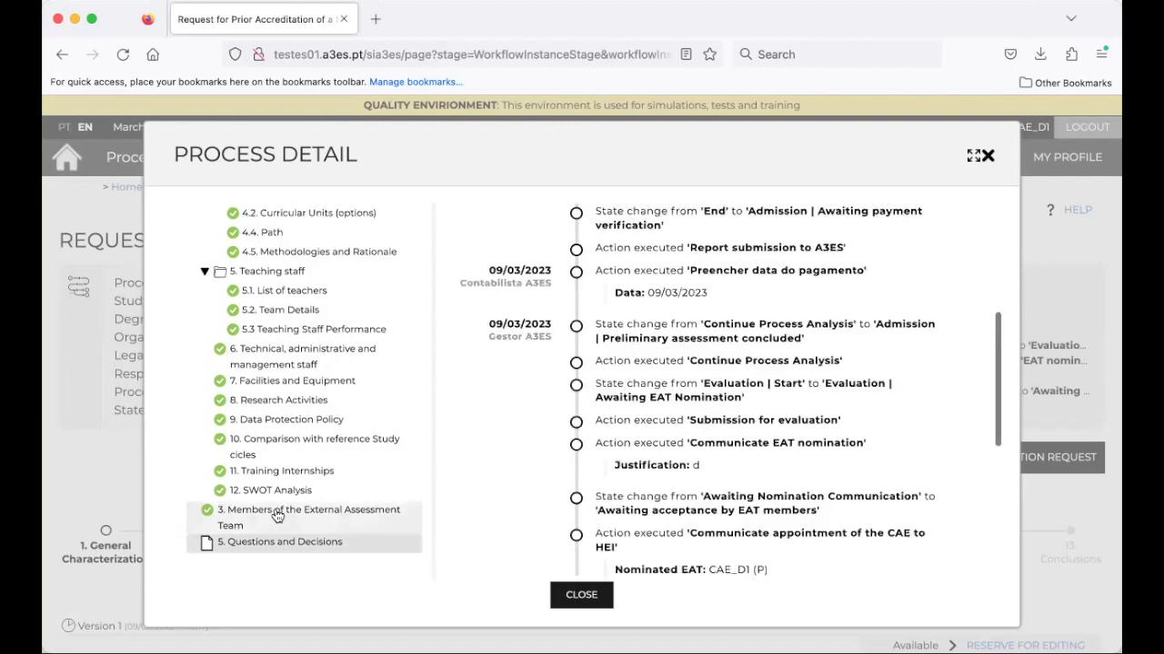
# Look through the process history under Questions and Decisions, from the opening of the process to the assessment team nomination
pyautogui.scroll(6, 616, 420)
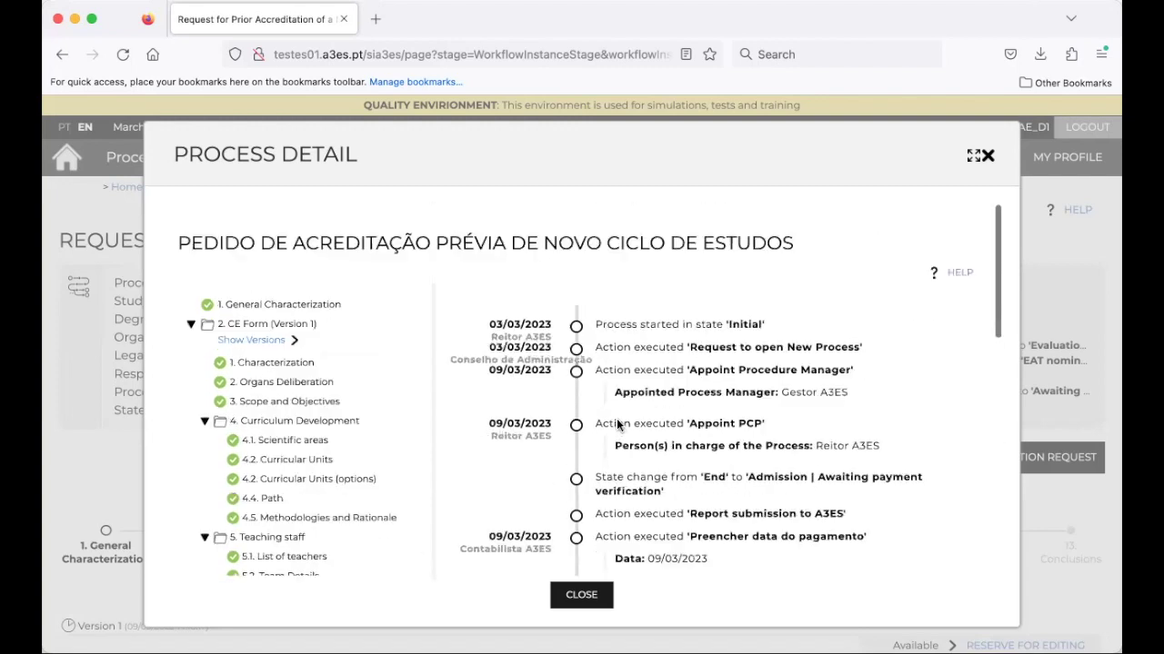
pyautogui.scroll(-10, 616, 420)
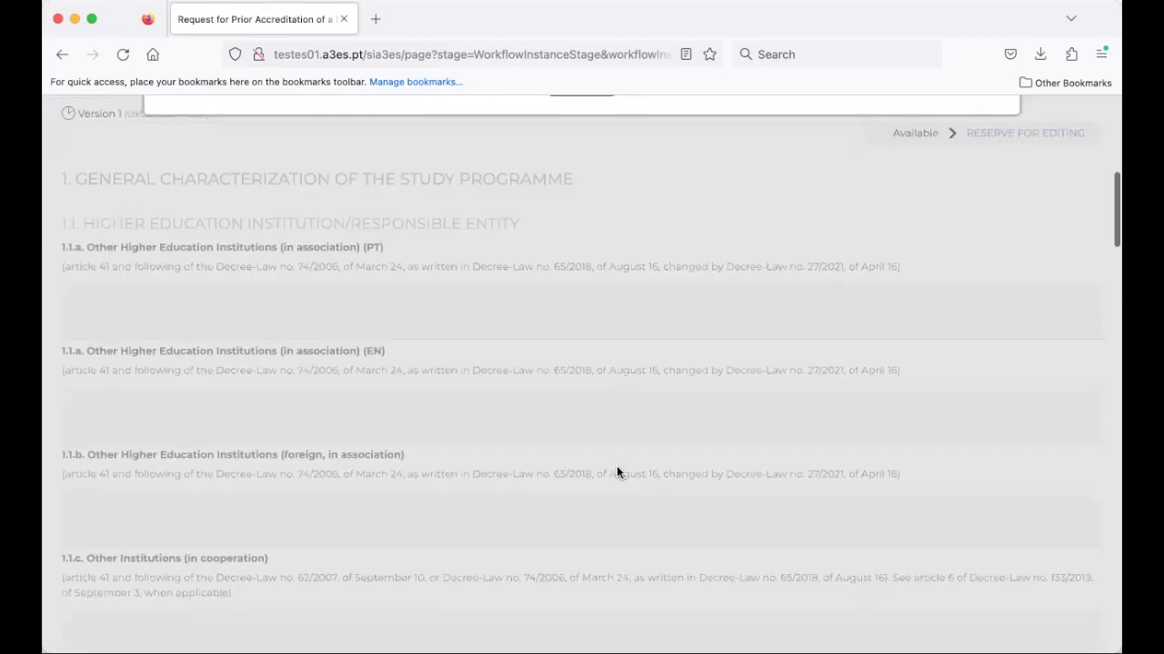
pyautogui.scroll(10, 617, 466)
pyautogui.scroll(-10, 624, 466)
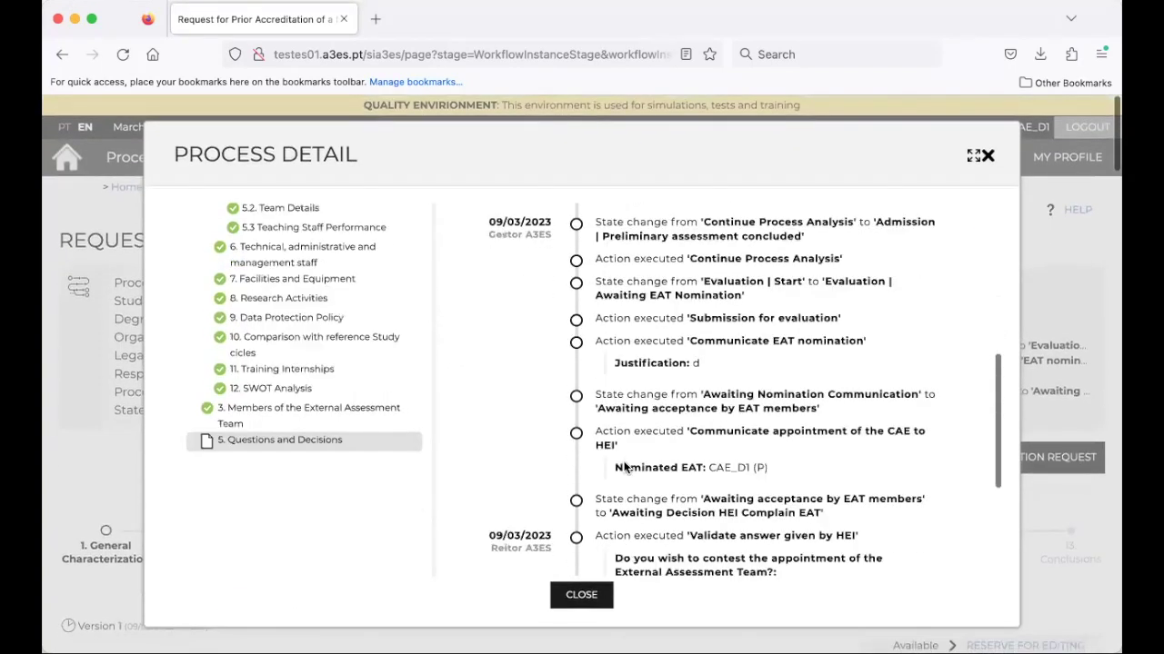
pyautogui.scroll(8, 623, 461)
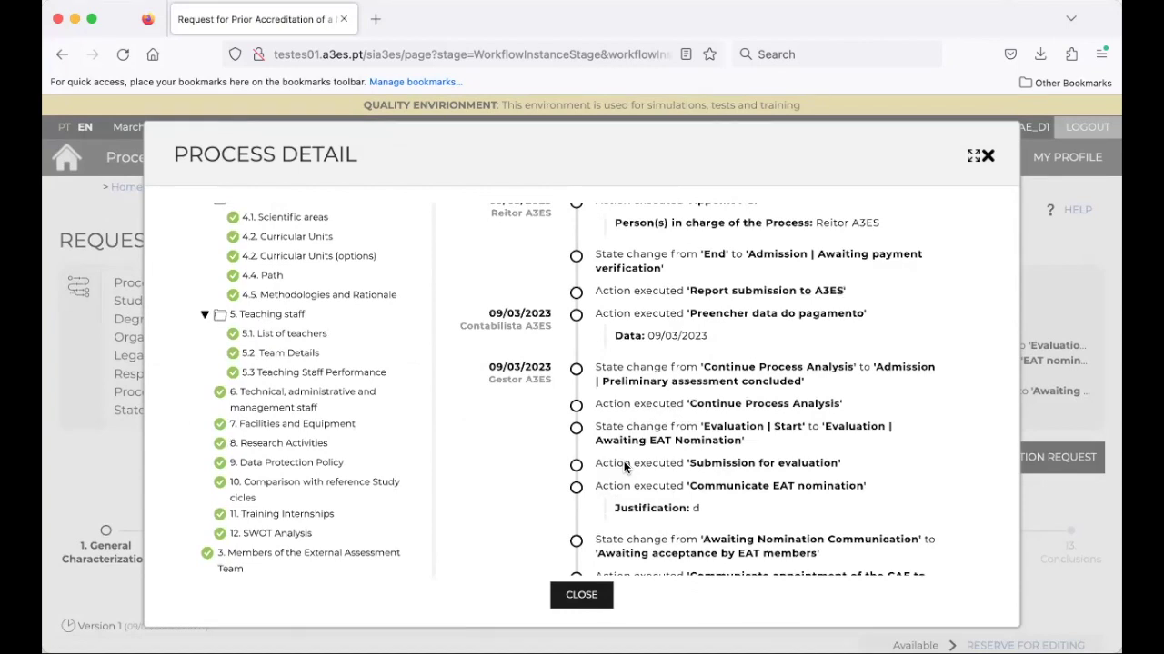
pyautogui.scroll(-2, 623, 466)
pyautogui.scroll(2, 624, 466)
pyautogui.scroll(-5, 623, 466)
pyautogui.scroll(1, 623, 467)
pyautogui.scroll(2, 624, 466)
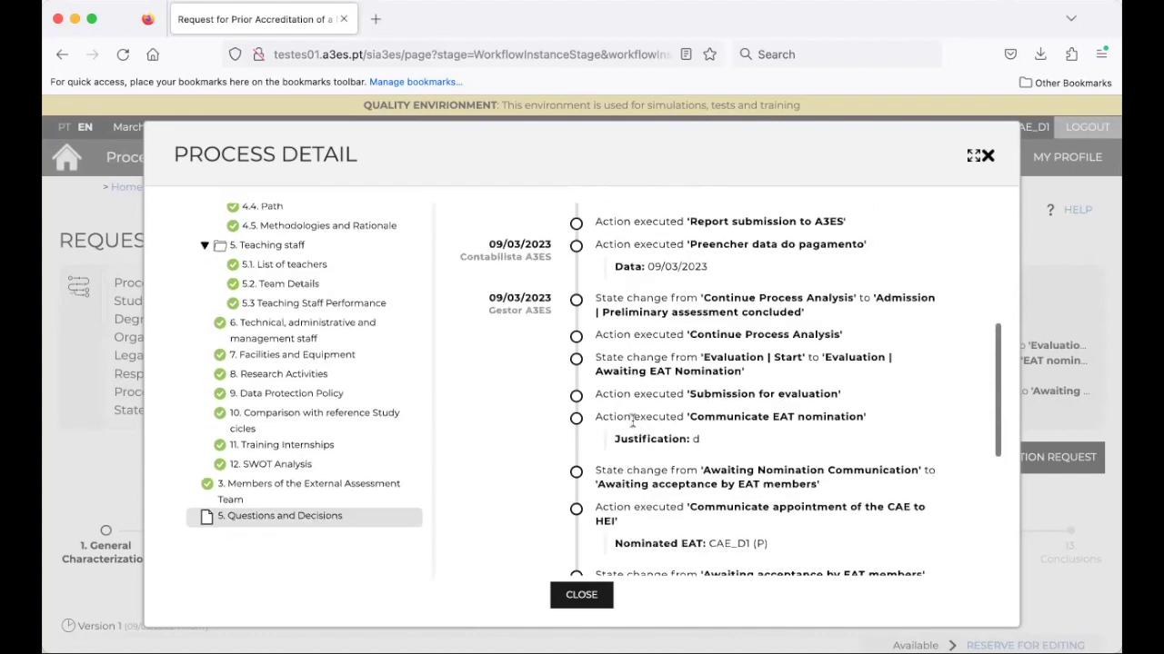
# Open Members of the External Assessment Team in the process detail and export the member list to Excel
pyautogui.click(265, 493)
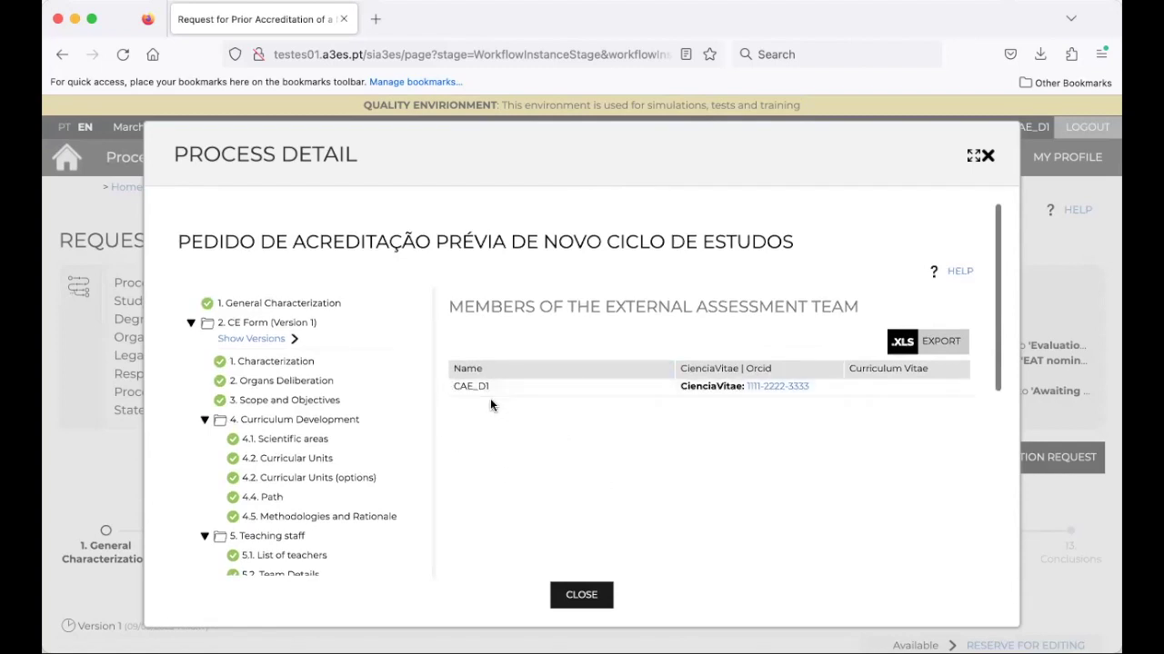
pyautogui.scroll(-1, 580, 464)
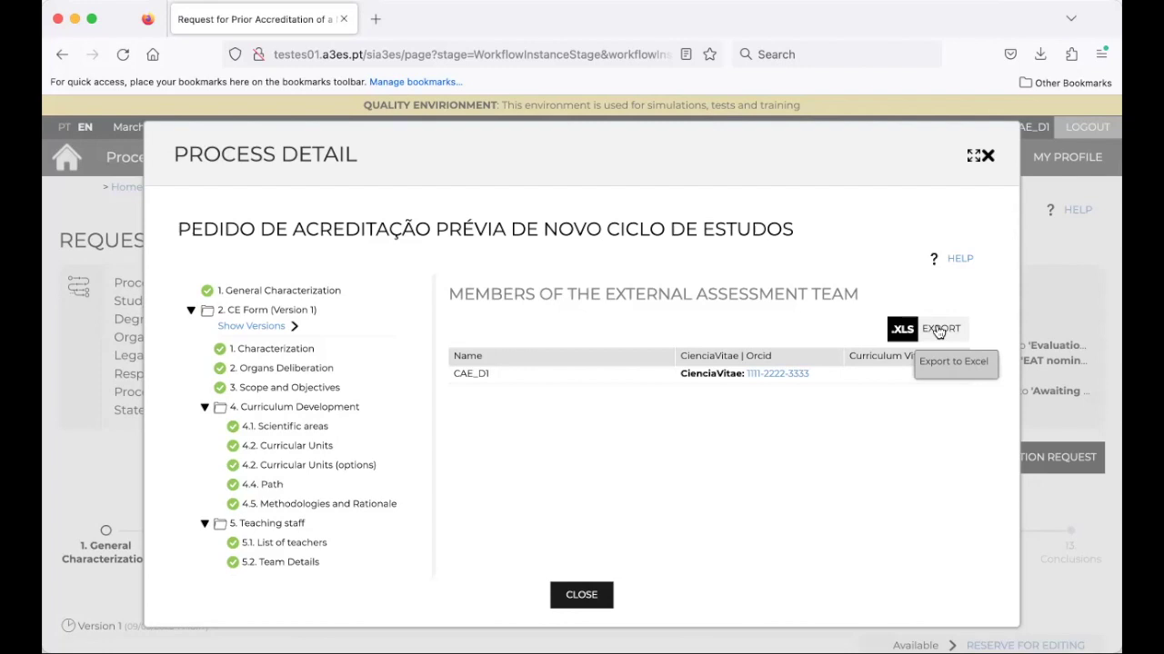
pyautogui.click(939, 332)
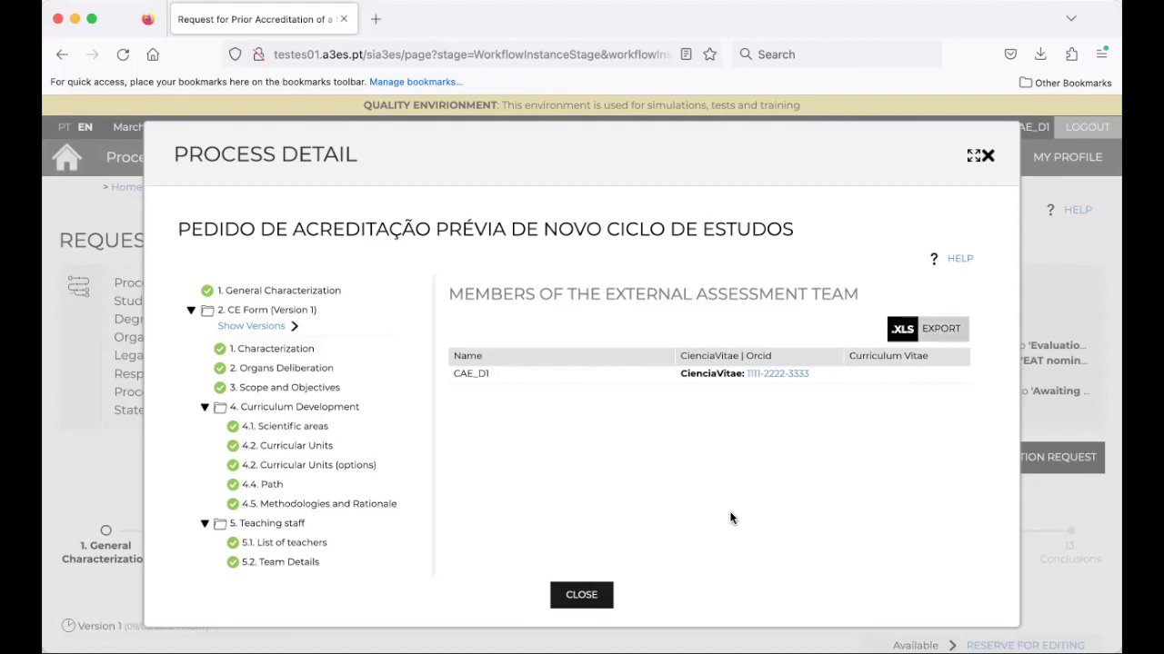
pyautogui.scroll(-2, 729, 511)
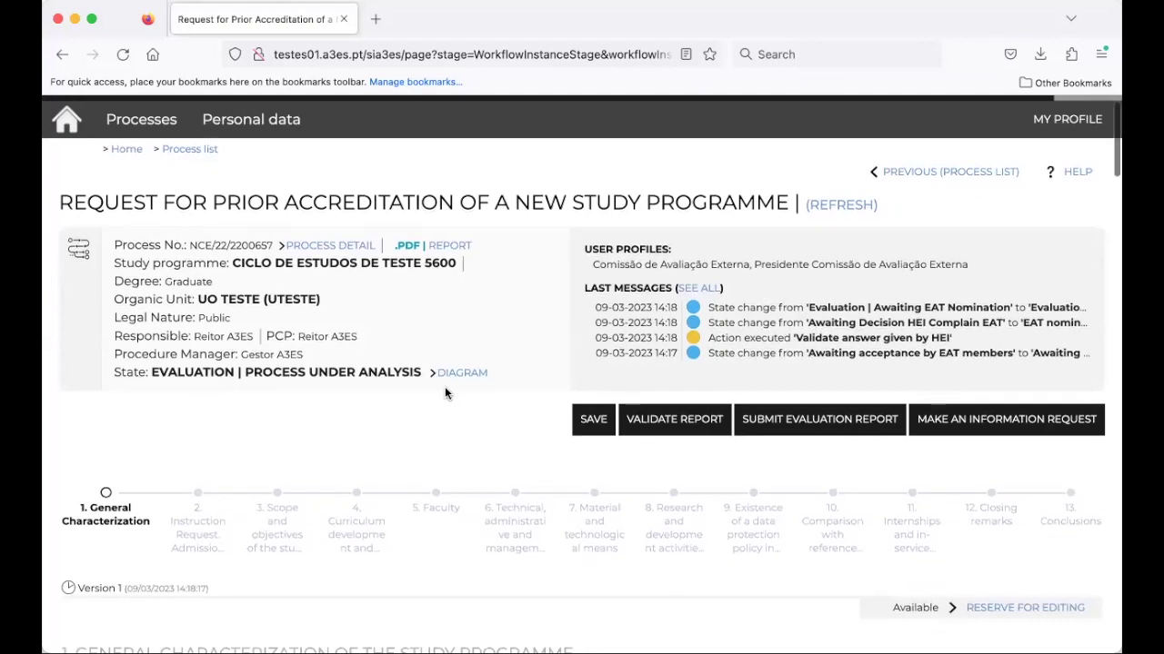
# Go through the evaluation report sections one by one, from 2. Instruction Request to 7. Material and technological means
pyautogui.scroll(-3, 444, 389)
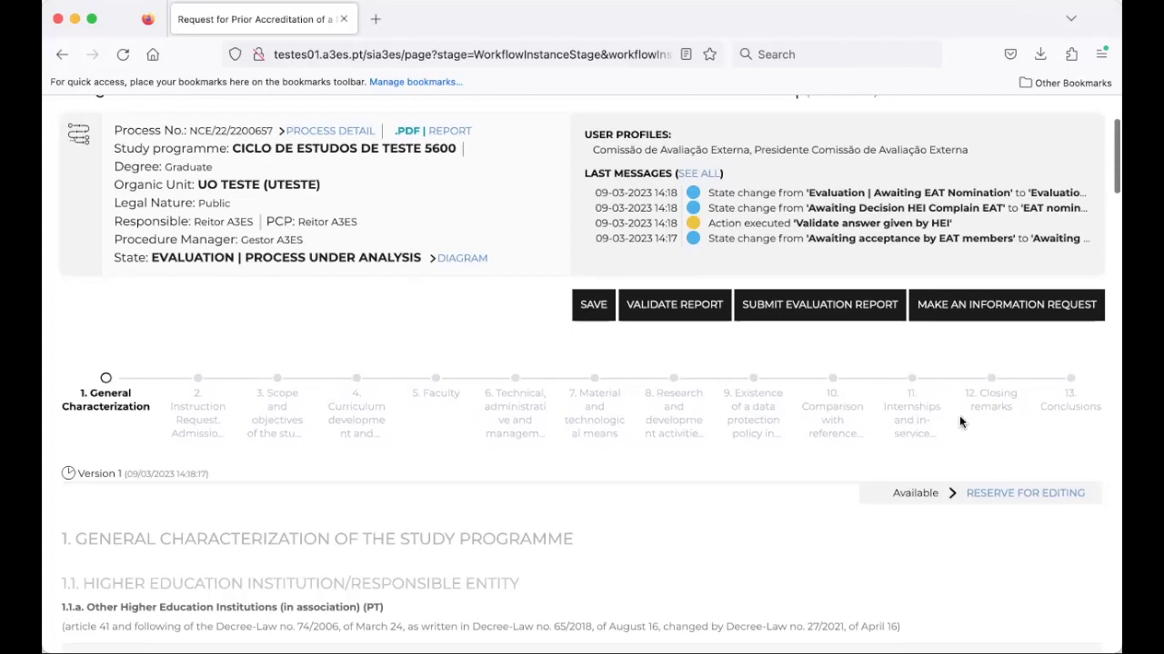
pyautogui.click(191, 424)
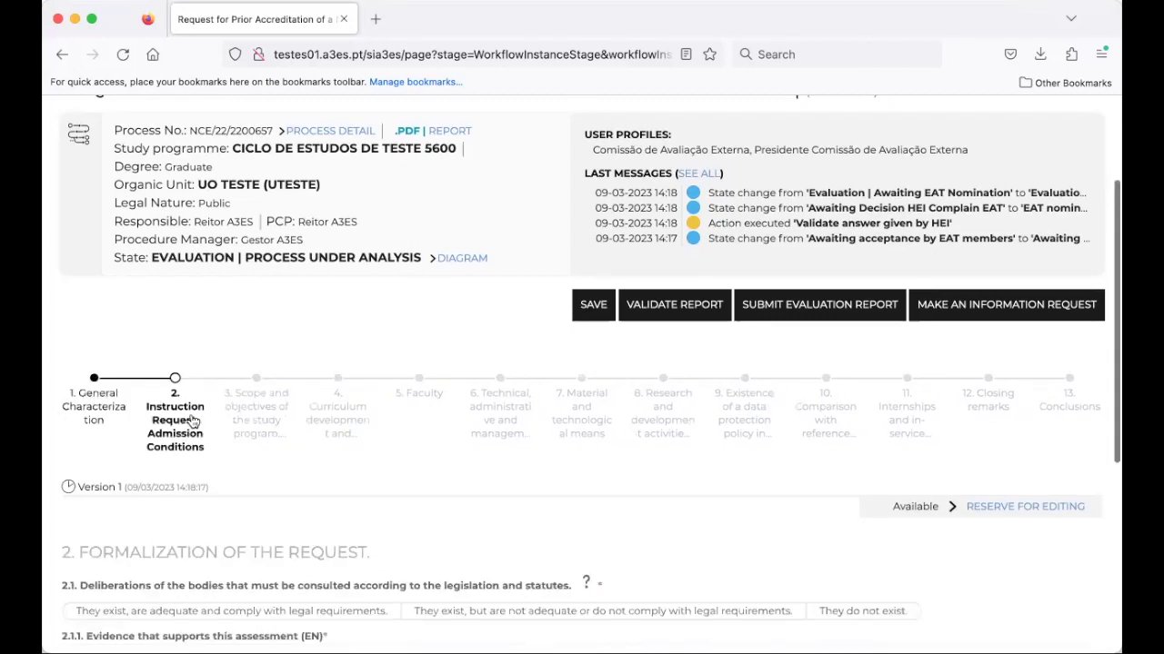
pyautogui.click(273, 414)
pyautogui.click(348, 431)
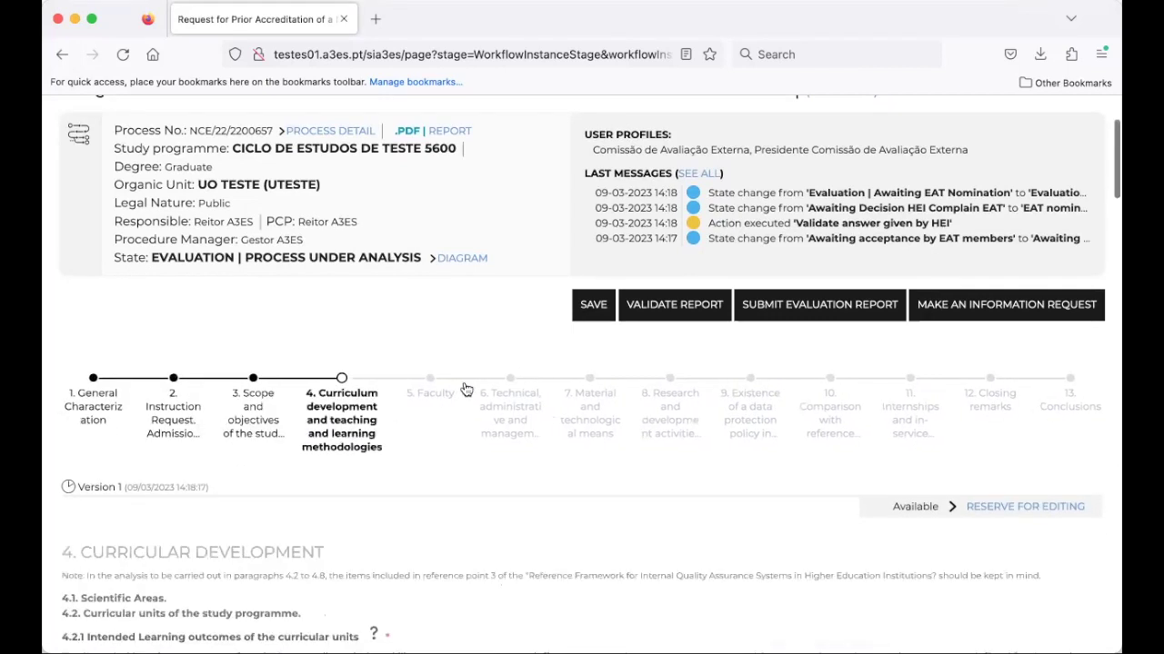
pyautogui.click(444, 392)
pyautogui.click(503, 409)
pyautogui.click(587, 421)
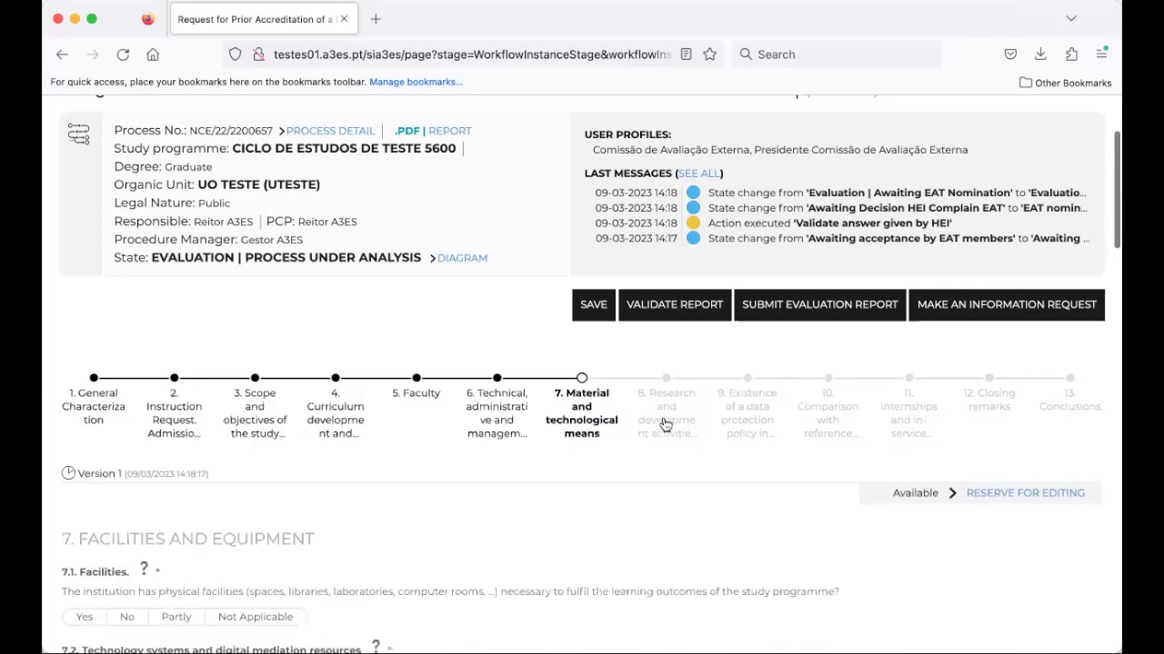
# View report sections 8 to 11, ending with the questions on internships and in-service training
pyautogui.click(666, 425)
pyautogui.click(753, 425)
pyautogui.click(825, 416)
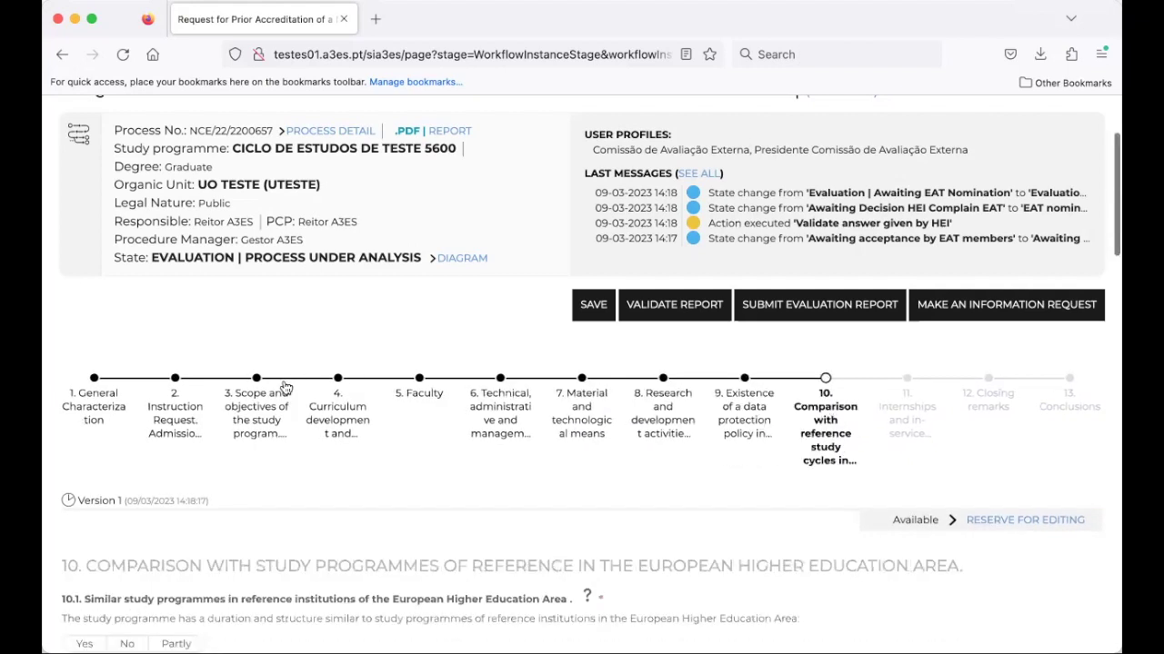
pyautogui.click(903, 409)
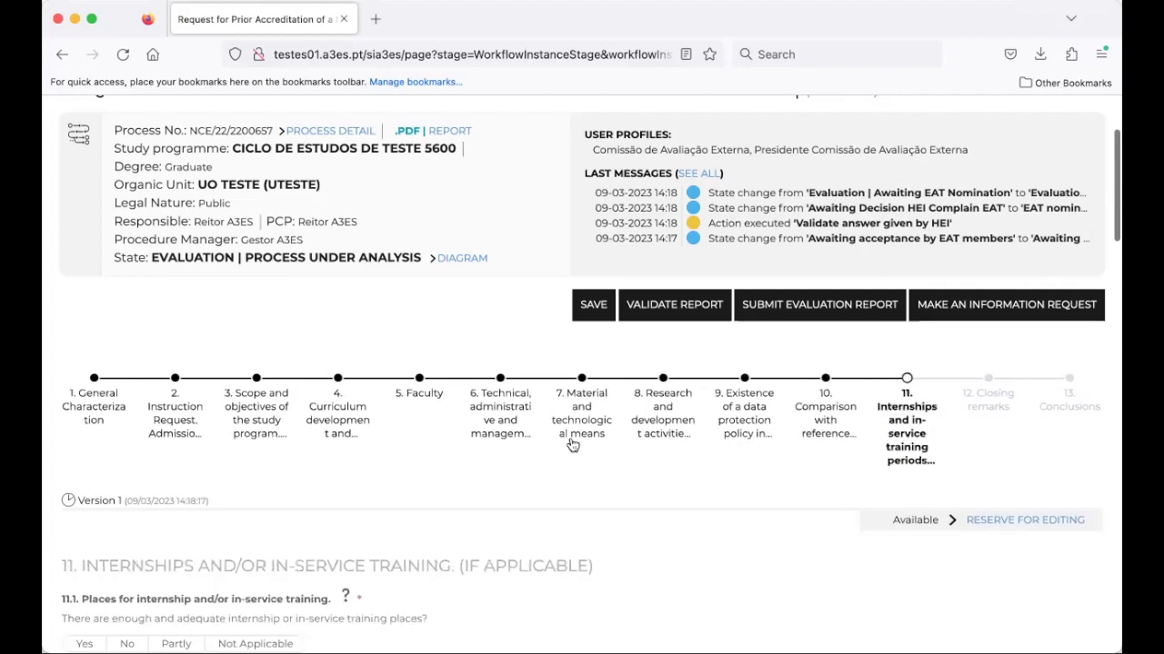
pyautogui.scroll(-5, 571, 444)
pyautogui.scroll(2, 555, 427)
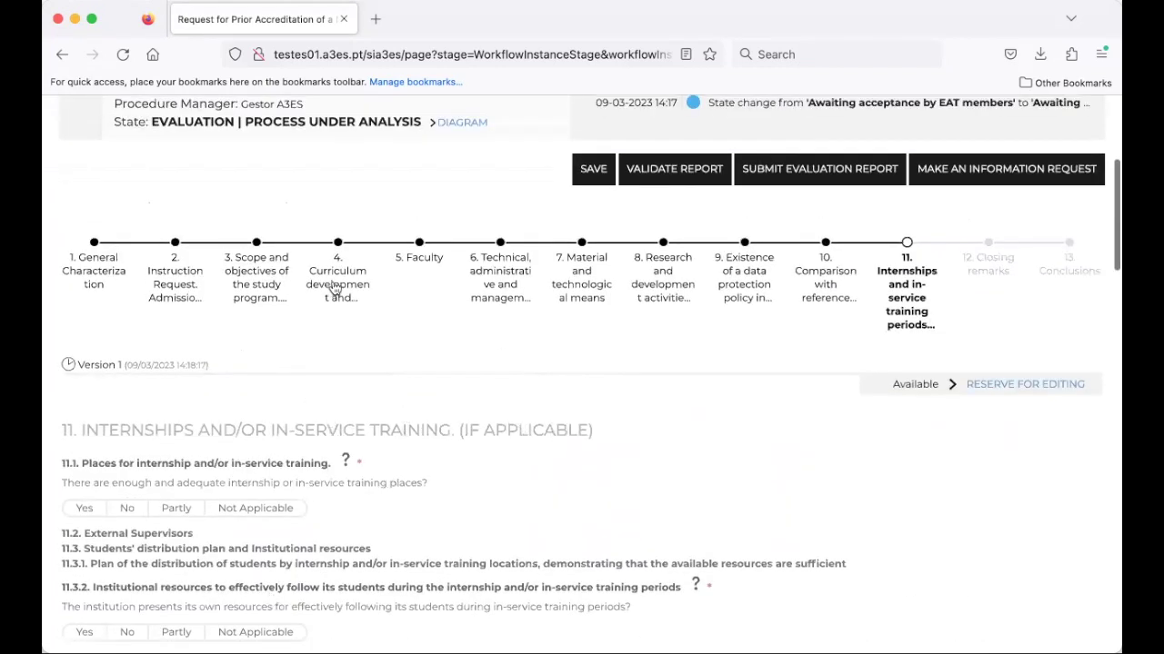
# Open section 4, Curriculum development and teaching and learning methodologies, and reserve the form for editing
pyautogui.click(337, 285)
pyautogui.scroll(-3, 590, 441)
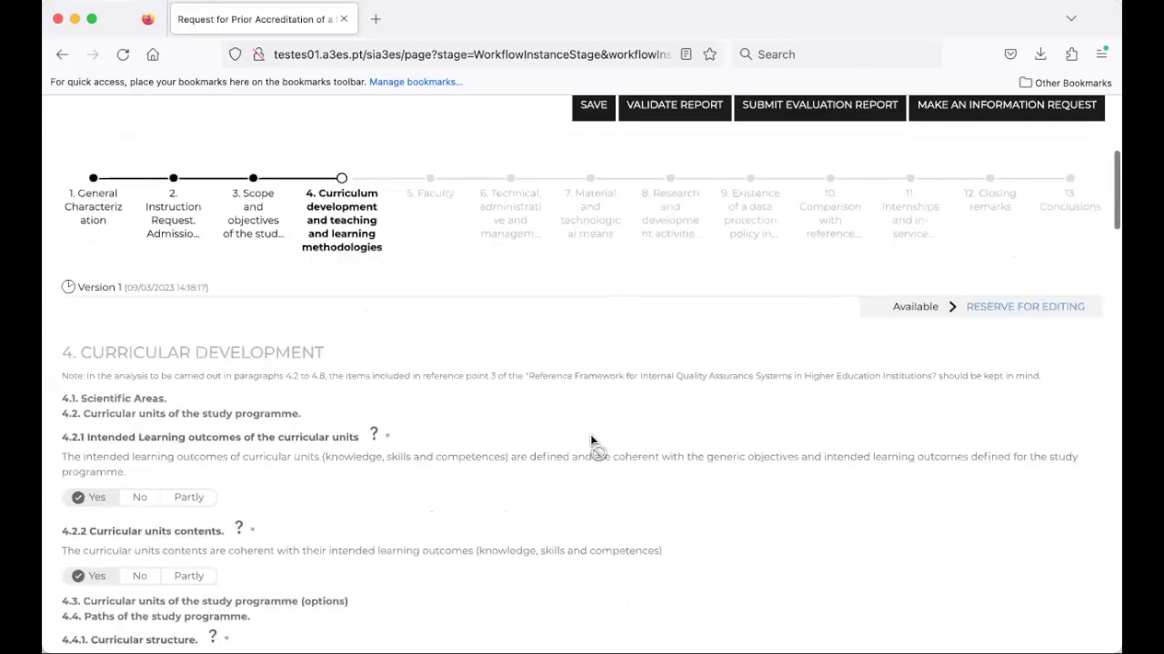
pyautogui.click(1006, 245)
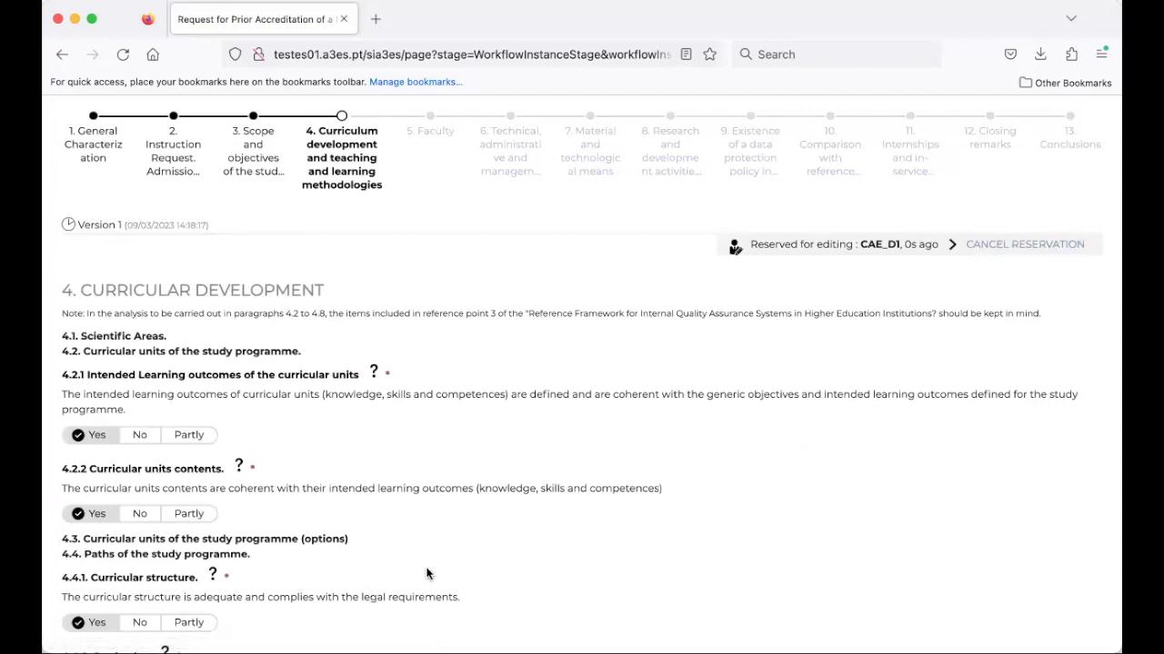
# Open the help for item 4.2.1 Intended Learning outcomes of the curricular units, read through the guidance and close it
pyautogui.scroll(-3, 429, 574)
pyautogui.scroll(1, 427, 573)
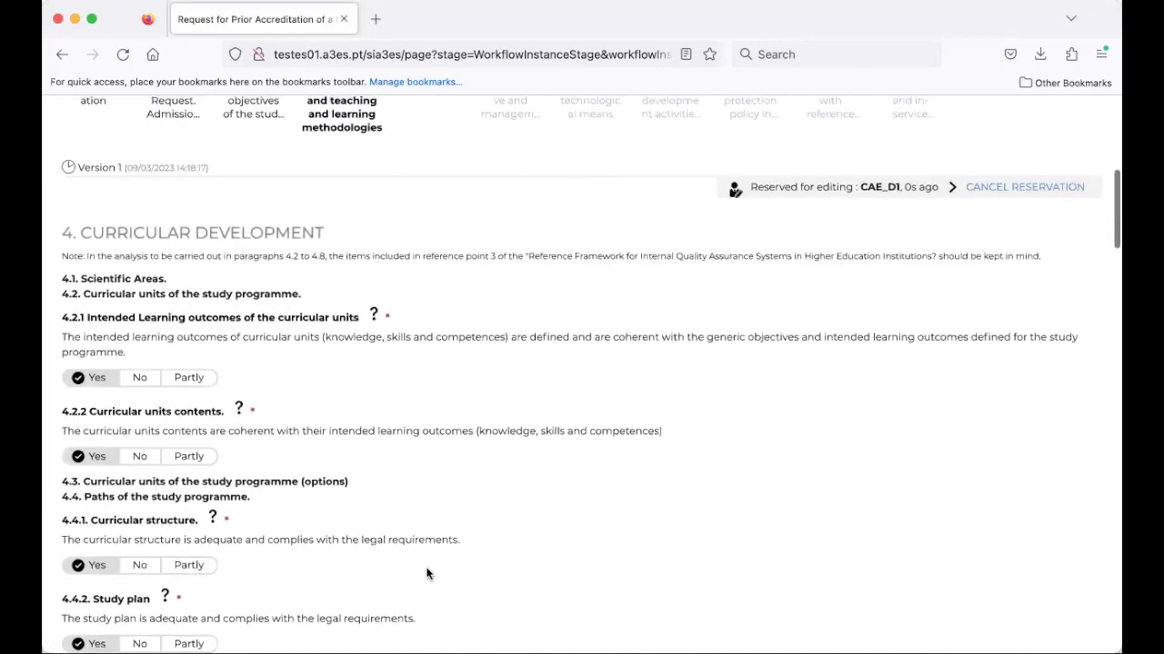
pyautogui.scroll(2, 427, 573)
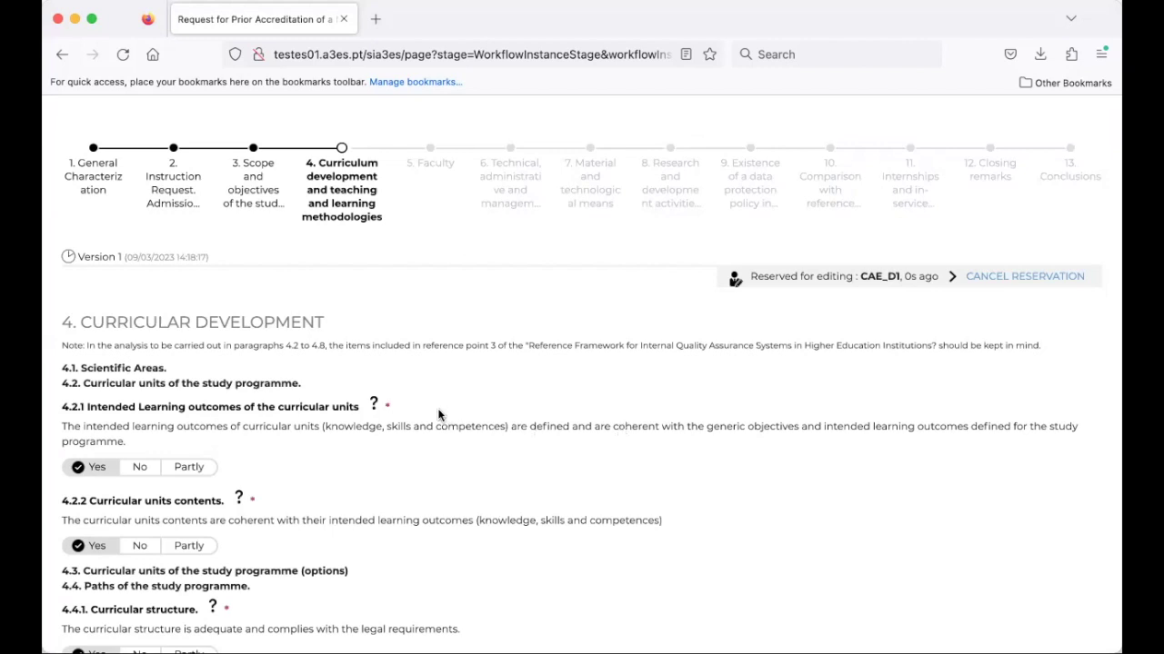
pyautogui.scroll(-2, 437, 415)
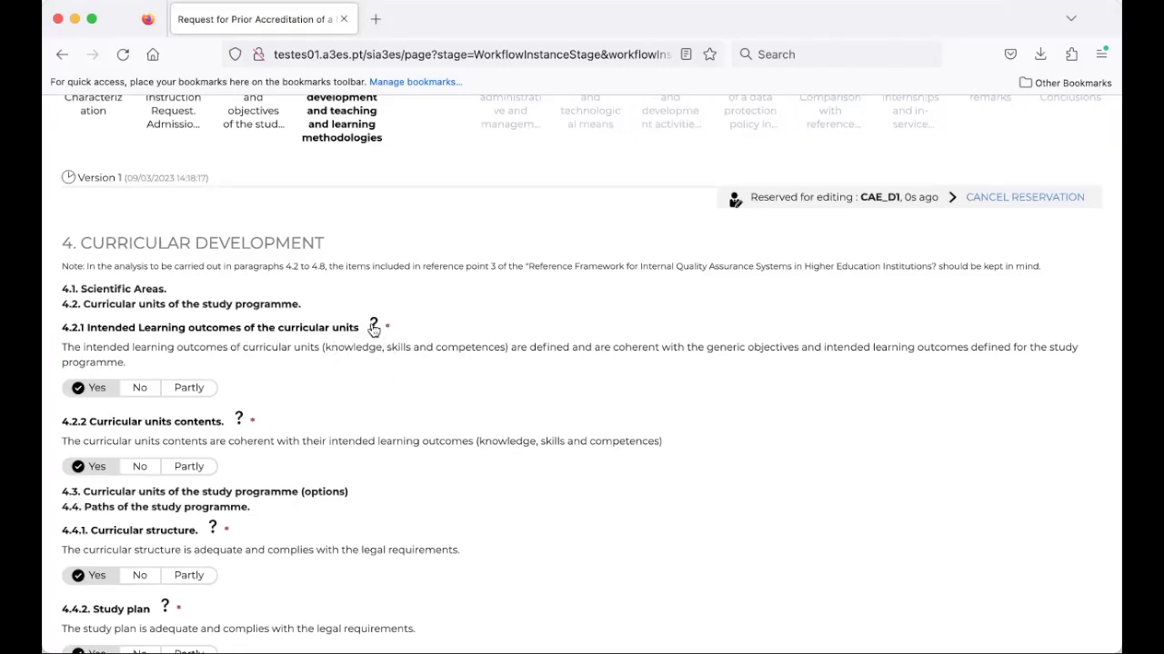
pyautogui.moveTo(375, 329)
pyautogui.click(373, 330)
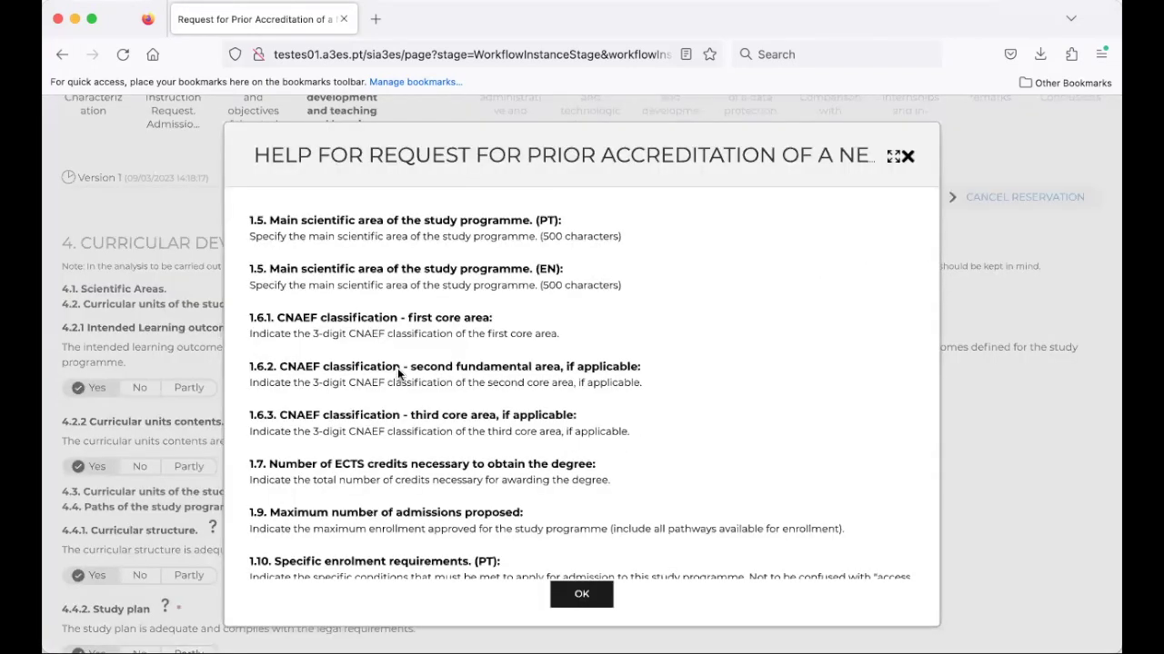
pyautogui.scroll(-3, 397, 368)
pyautogui.scroll(-3, 397, 368)
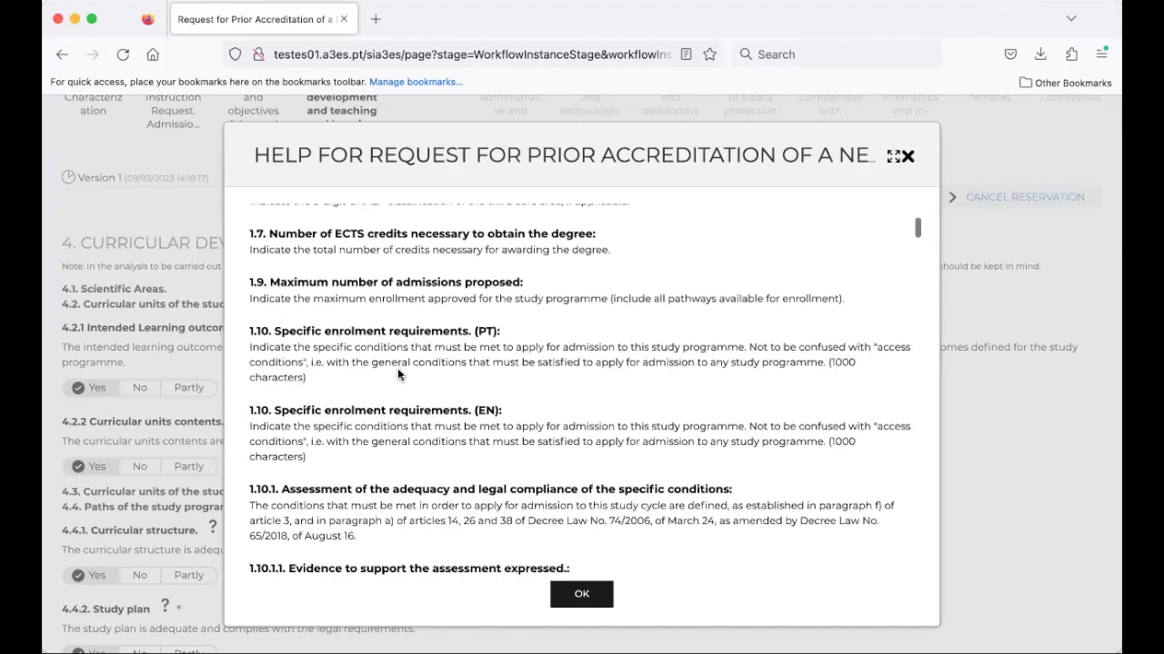
pyautogui.scroll(1, 397, 368)
pyautogui.scroll(-1, 397, 368)
pyautogui.scroll(-2, 397, 368)
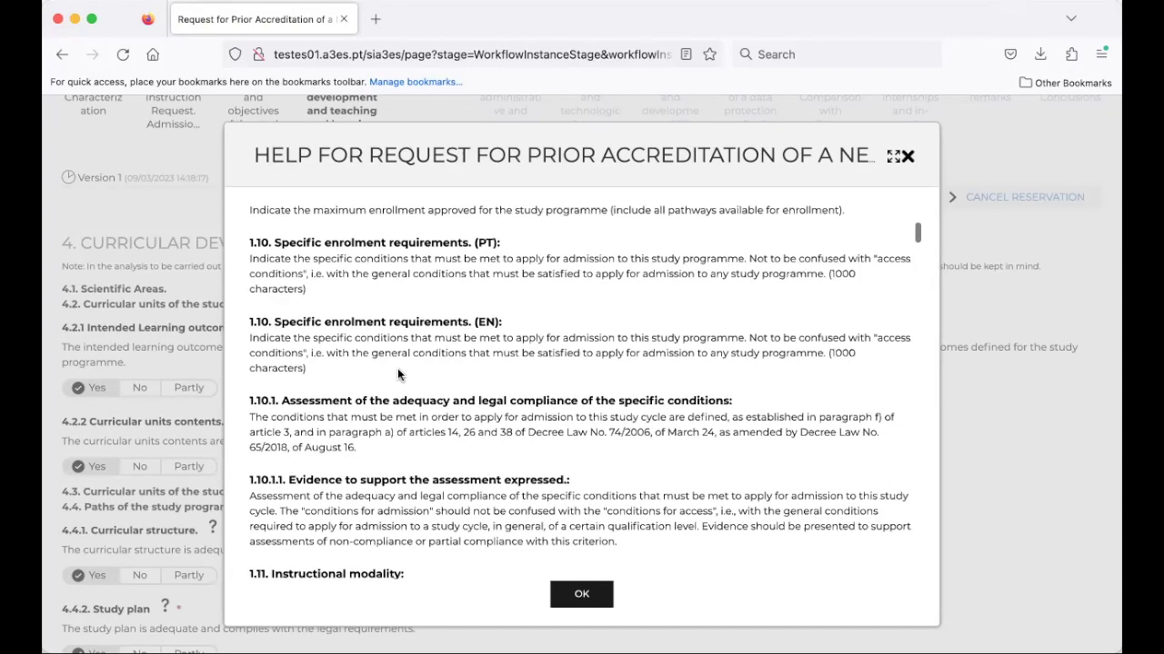
pyautogui.scroll(-10, 397, 368)
pyautogui.scroll(-10, 398, 368)
pyautogui.scroll(1, 398, 368)
pyautogui.scroll(-2, 397, 368)
pyautogui.click(581, 593)
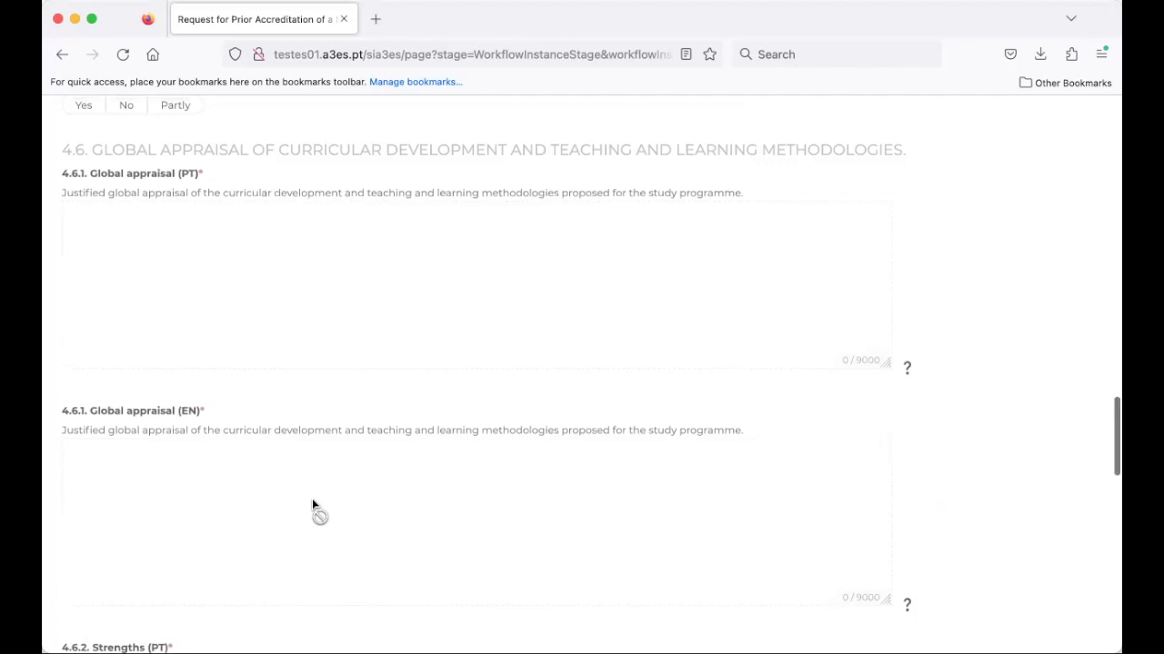
# Start taking over the editing reservation of section 4 held by another evaluator, but decline to cancel the lock
pyautogui.scroll(2, 519, 416)
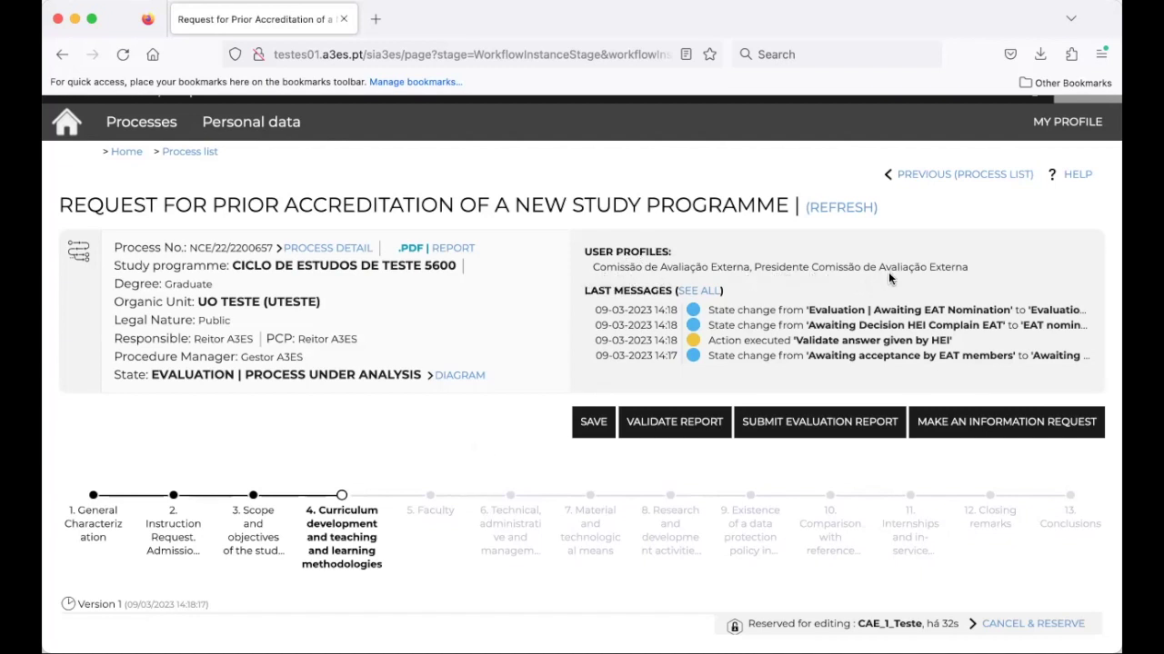
pyautogui.scroll(-4, 855, 307)
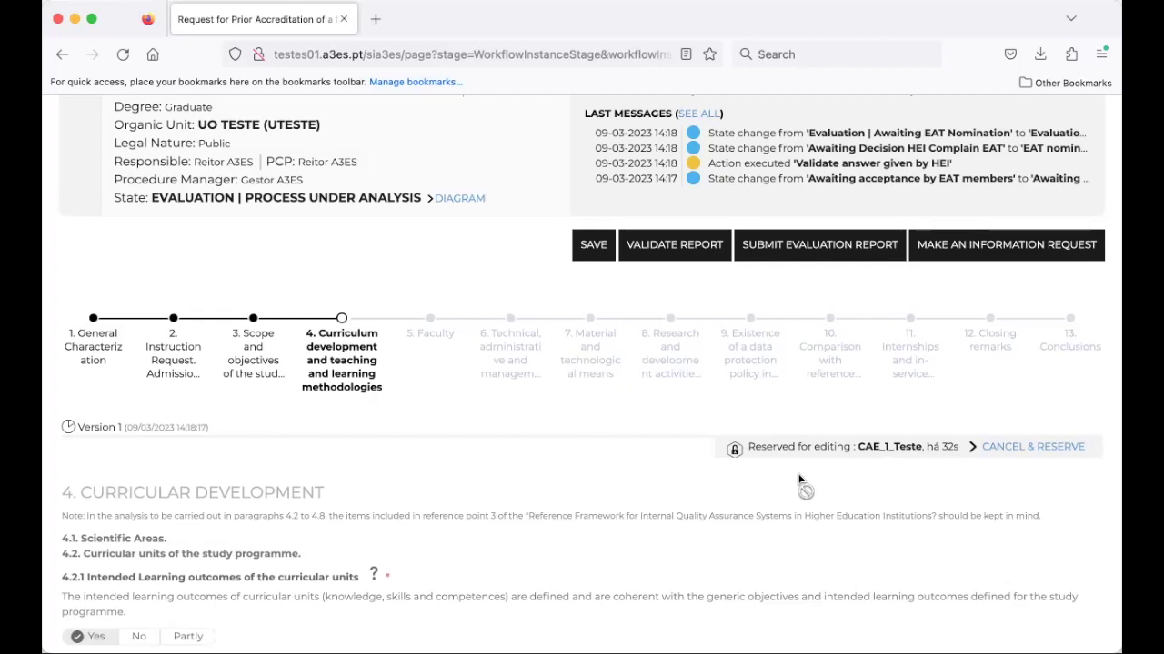
pyautogui.scroll(-1, 800, 482)
pyautogui.scroll(-1, 799, 481)
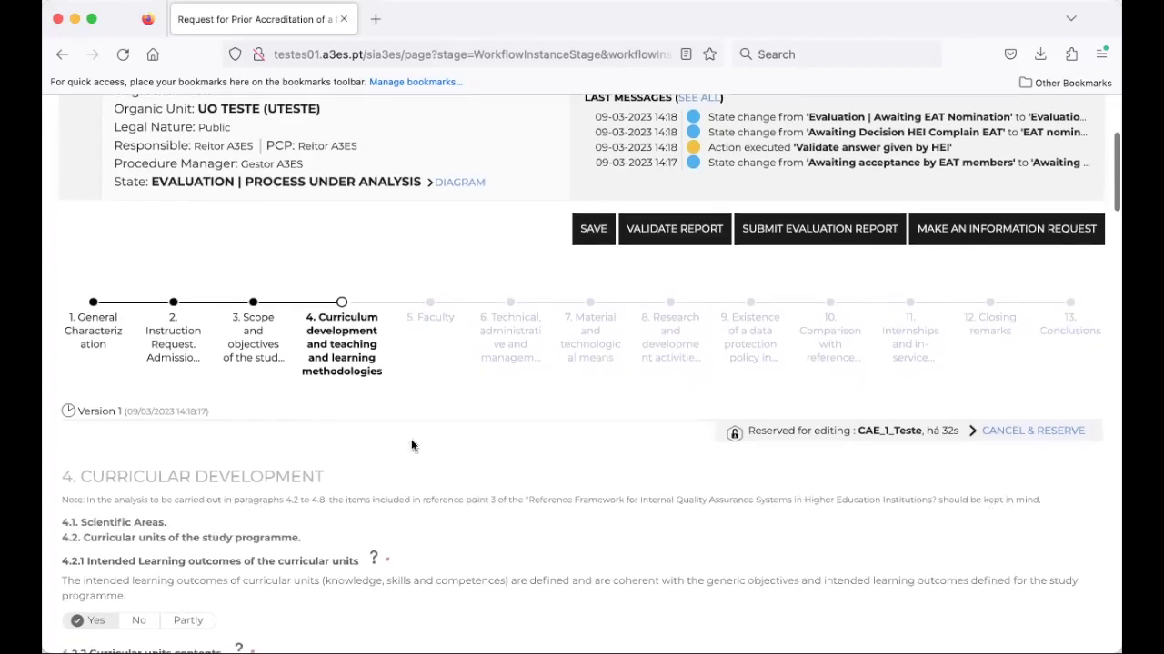
pyautogui.click(1034, 435)
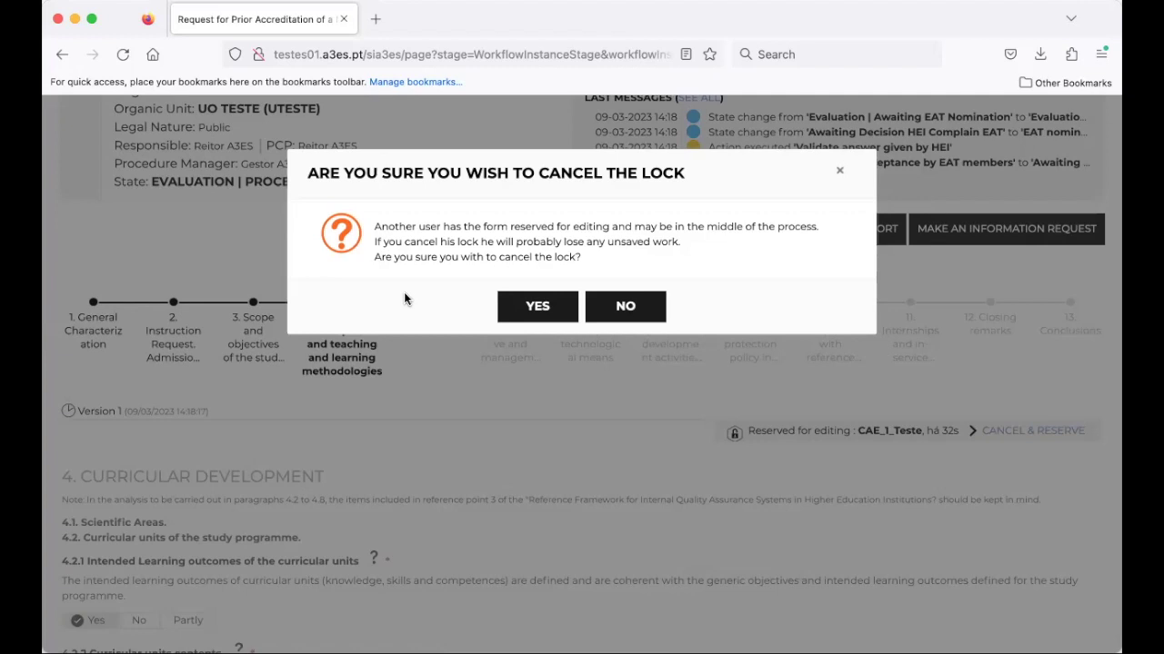
pyautogui.click(624, 308)
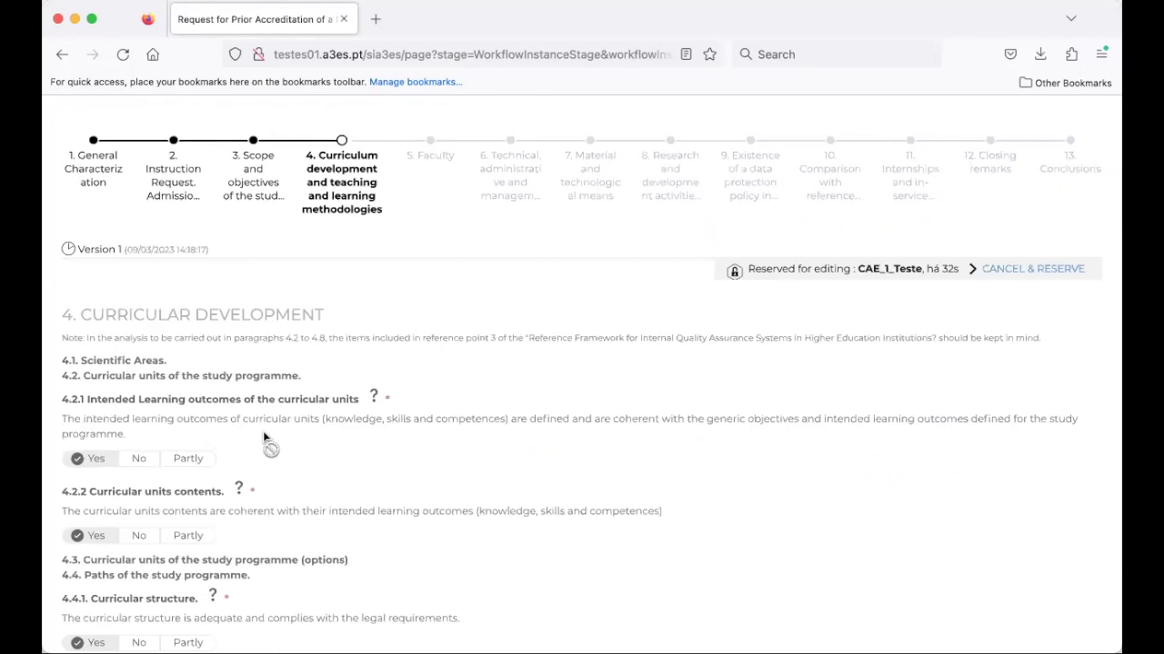
# Look through the section 4 questions down to the Portuguese and English global appraisal texts in 4.6.1
pyautogui.scroll(-5, 264, 438)
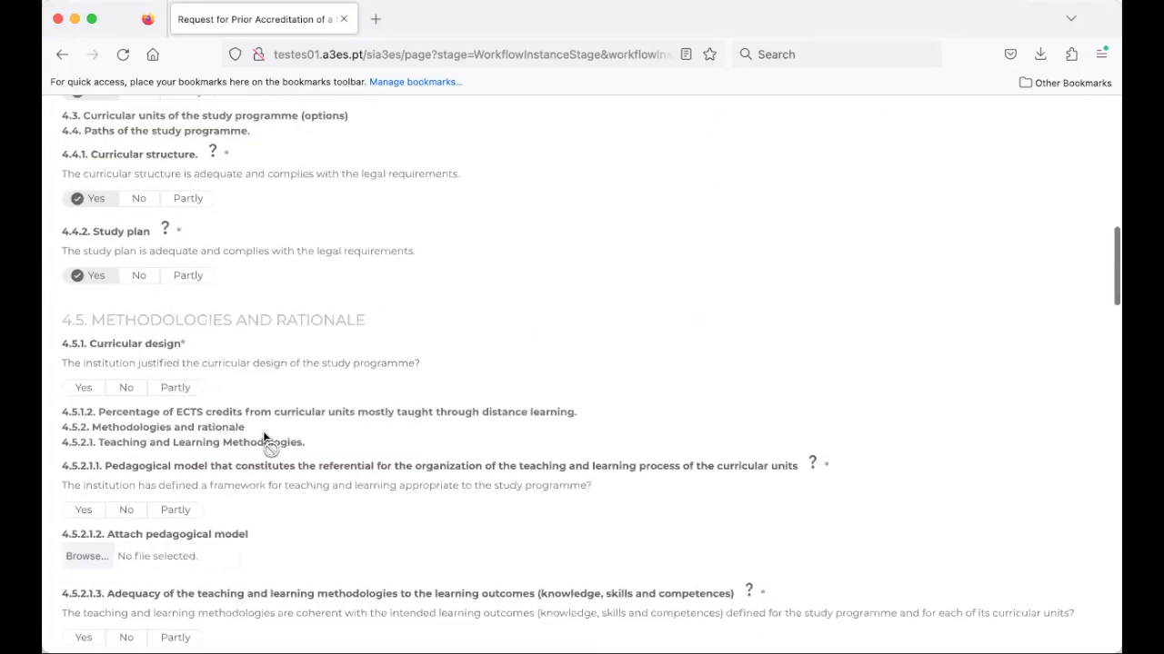
pyautogui.scroll(-7, 263, 438)
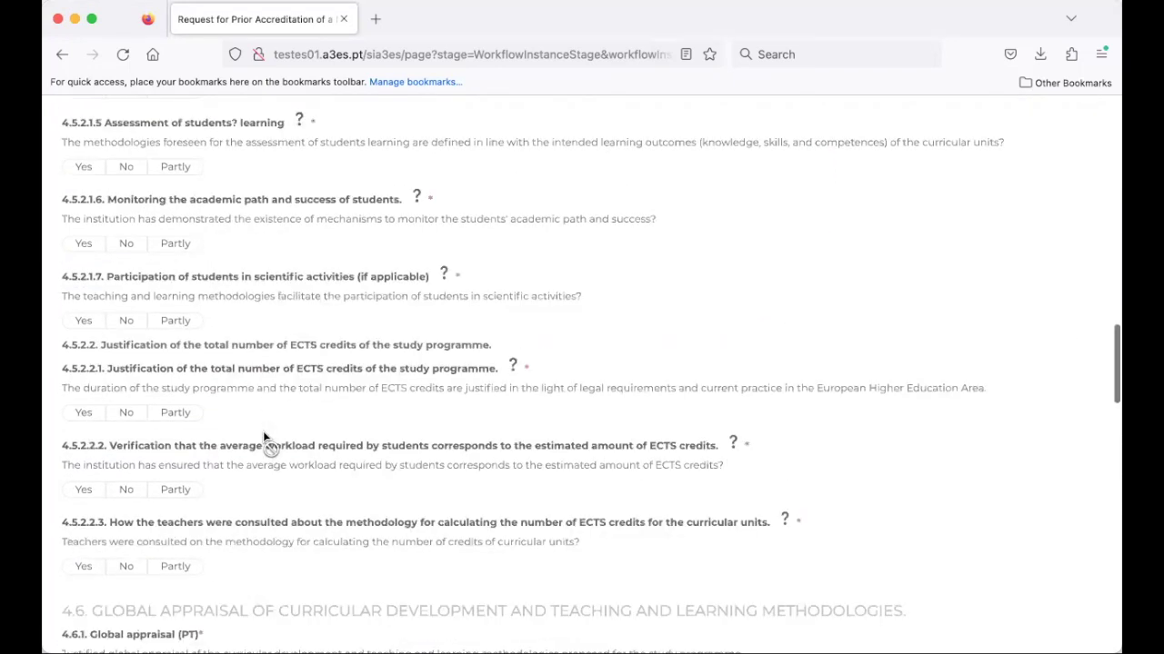
pyautogui.scroll(-4, 263, 436)
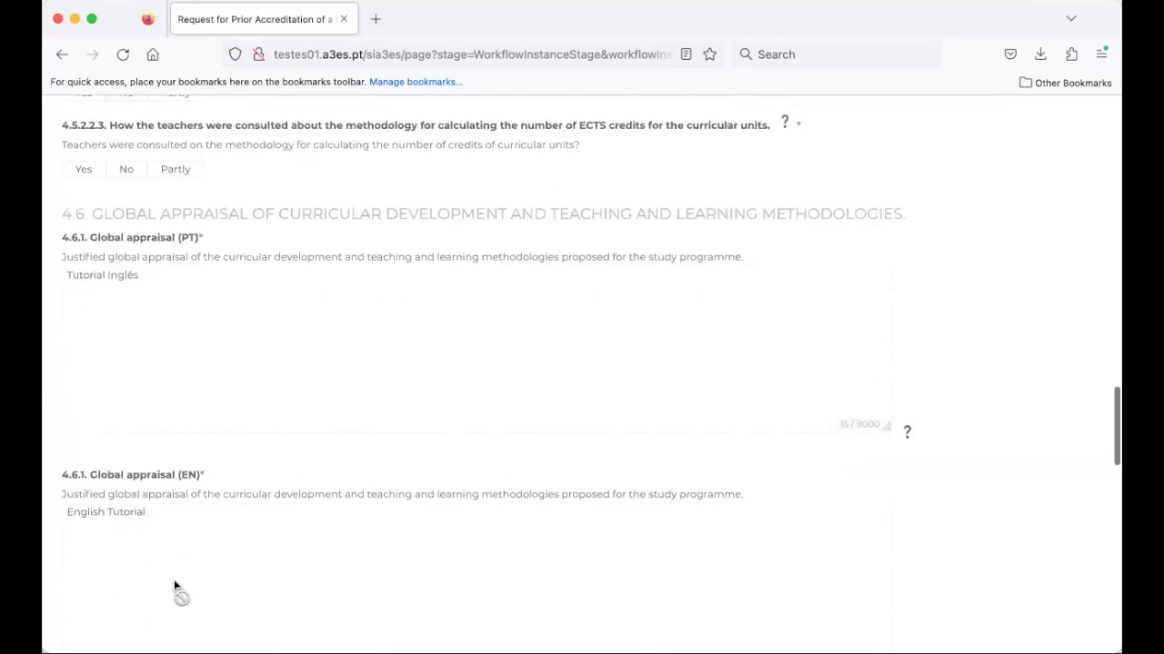
pyautogui.scroll(1, 280, 379)
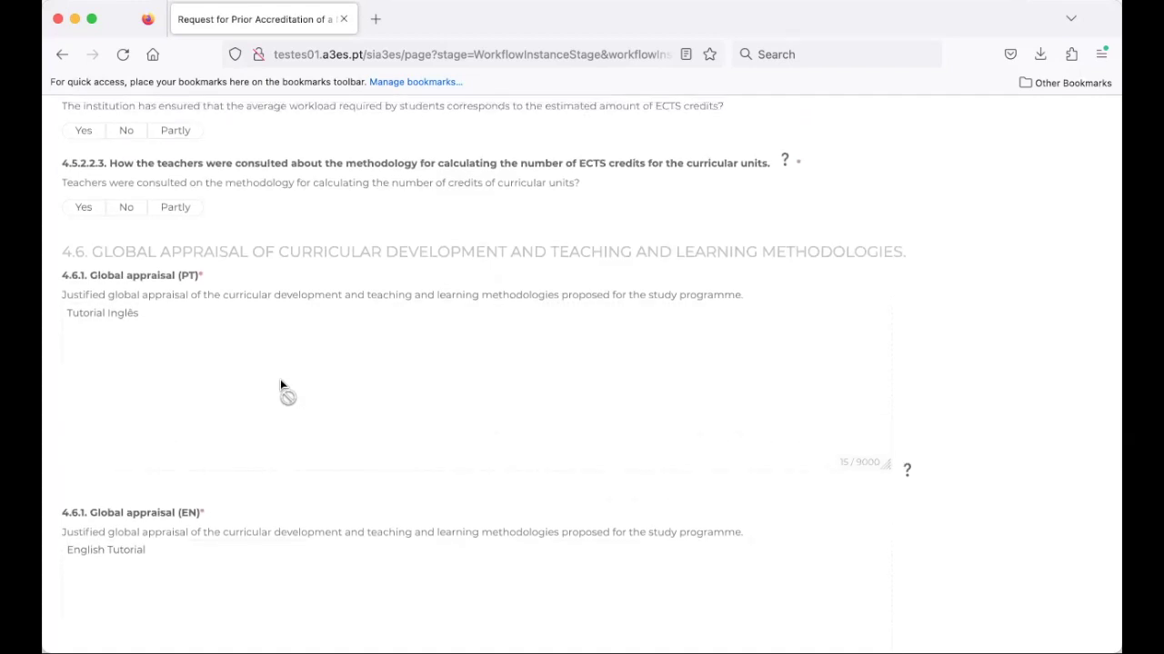
pyautogui.scroll(2, 280, 385)
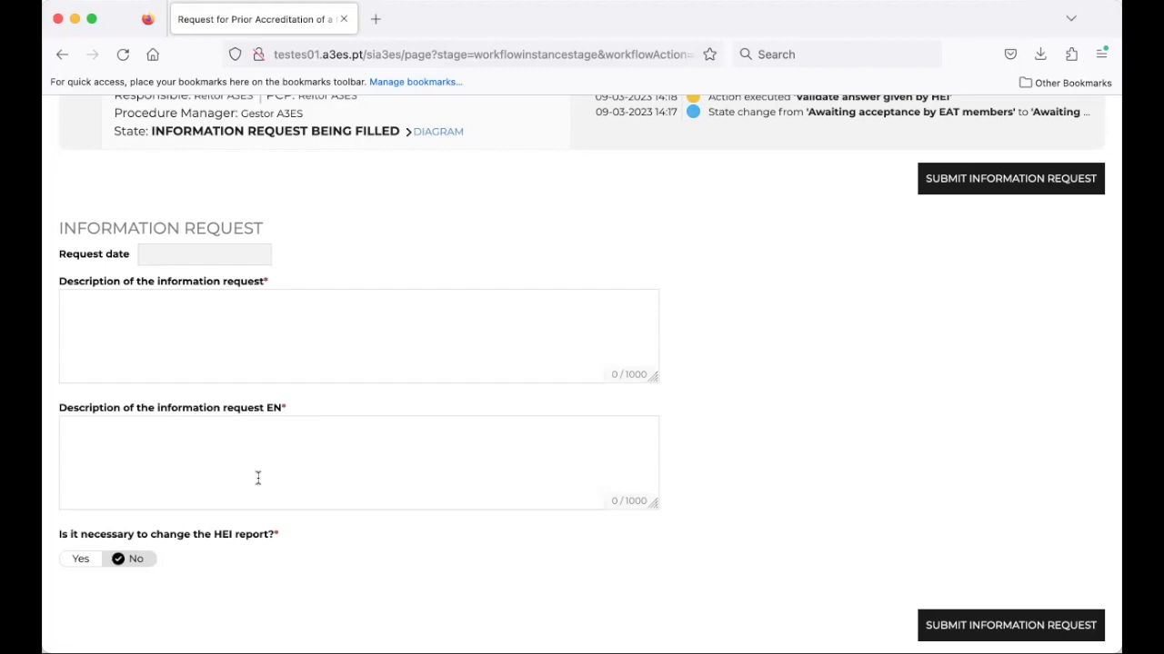
# Answer Yes to whether the HEI report must be changed in the information request and view the item description fields
pyautogui.click(81, 561)
pyautogui.scroll(-3, 401, 514)
pyautogui.scroll(-1, 138, 463)
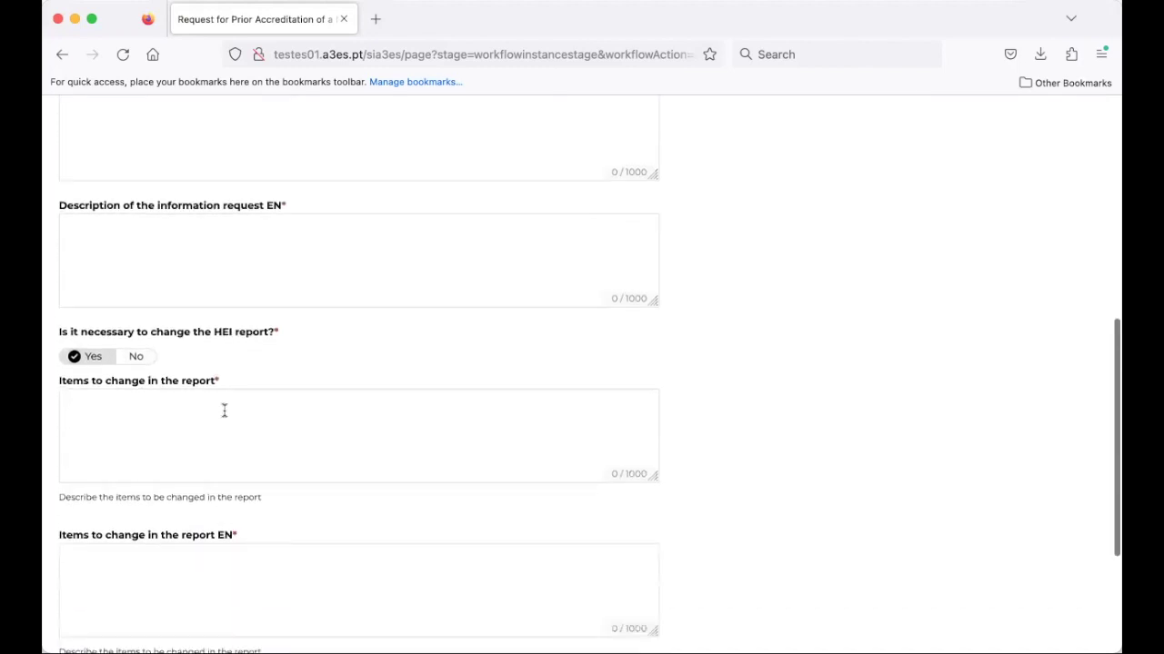
pyautogui.scroll(-2, 214, 554)
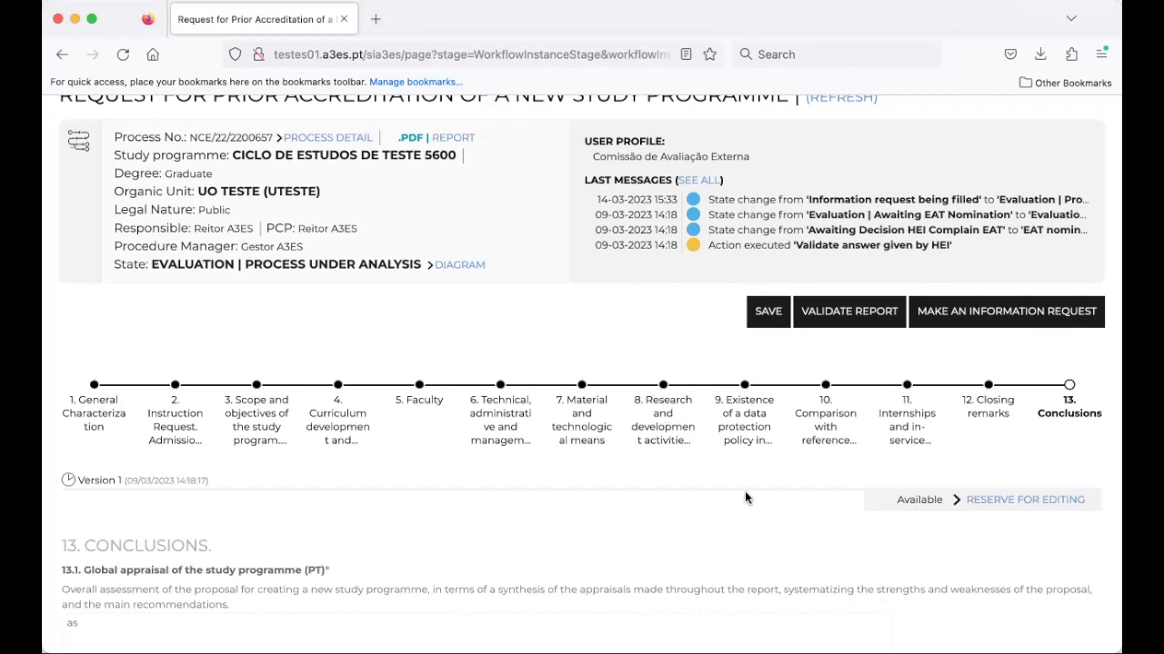
# Validate the evaluation report and close the validation result
pyautogui.click(827, 311)
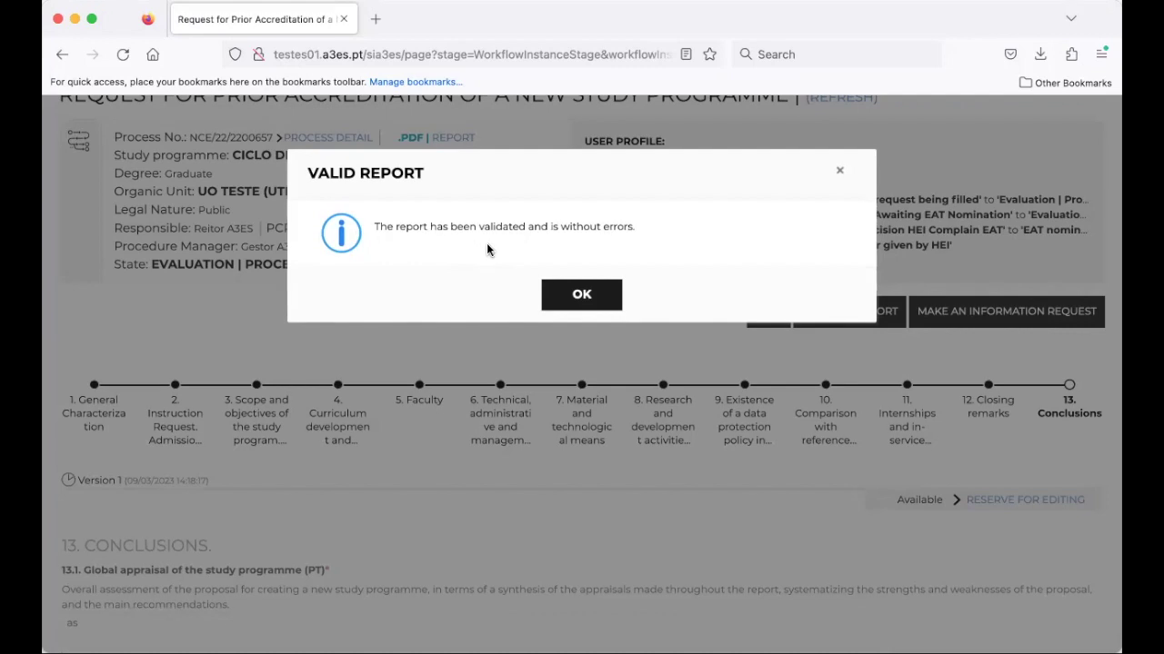
pyautogui.click(566, 300)
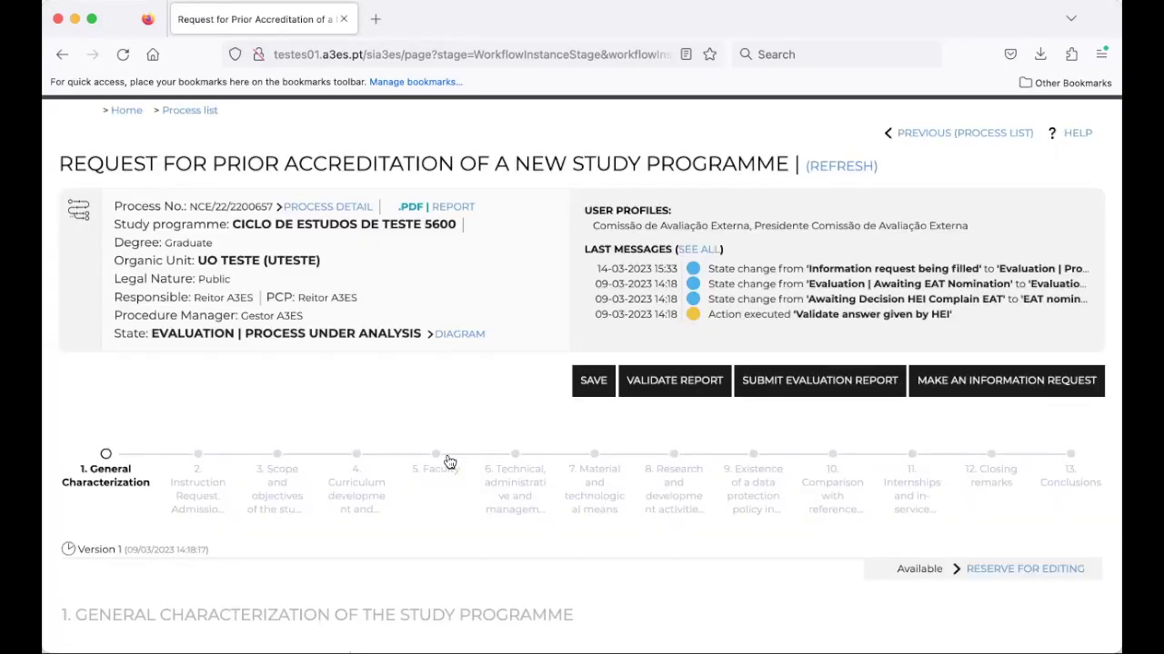